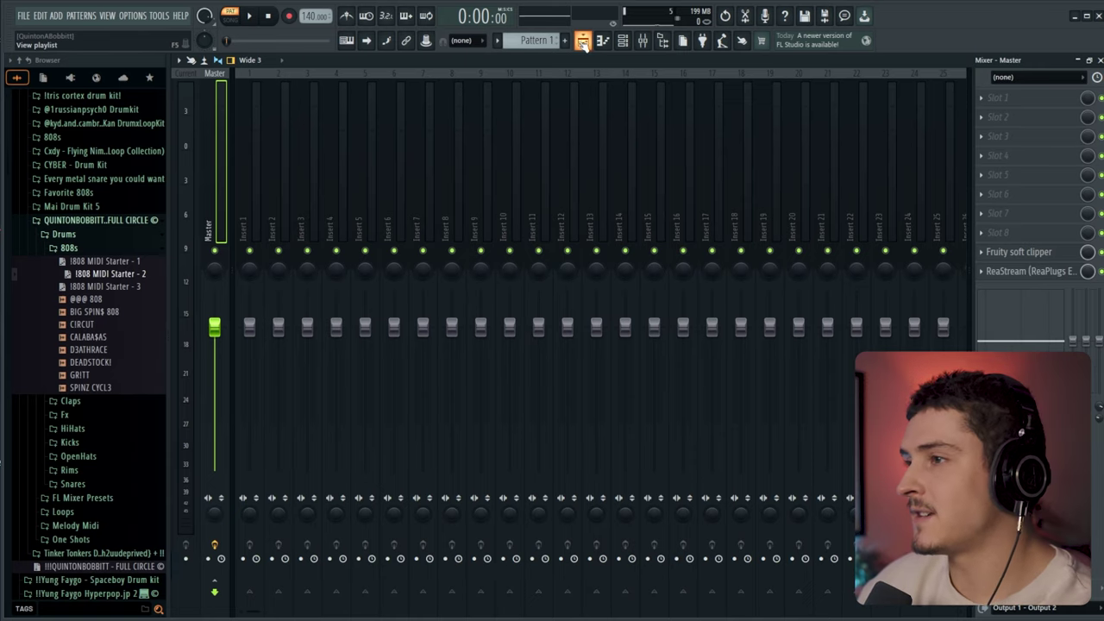
Step: Show the Playlist with the 2hollis type beat on Track 1 and play it from the start
left_click(583, 43)
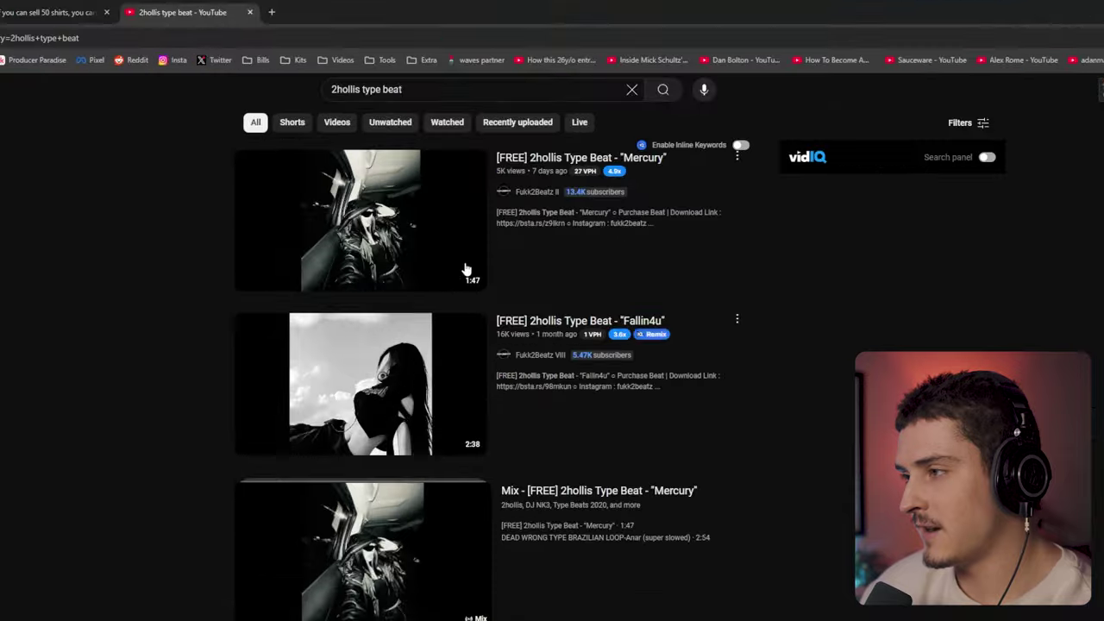
scroll(651, 229, "down", 1)
scroll(651, 228, "up", 1)
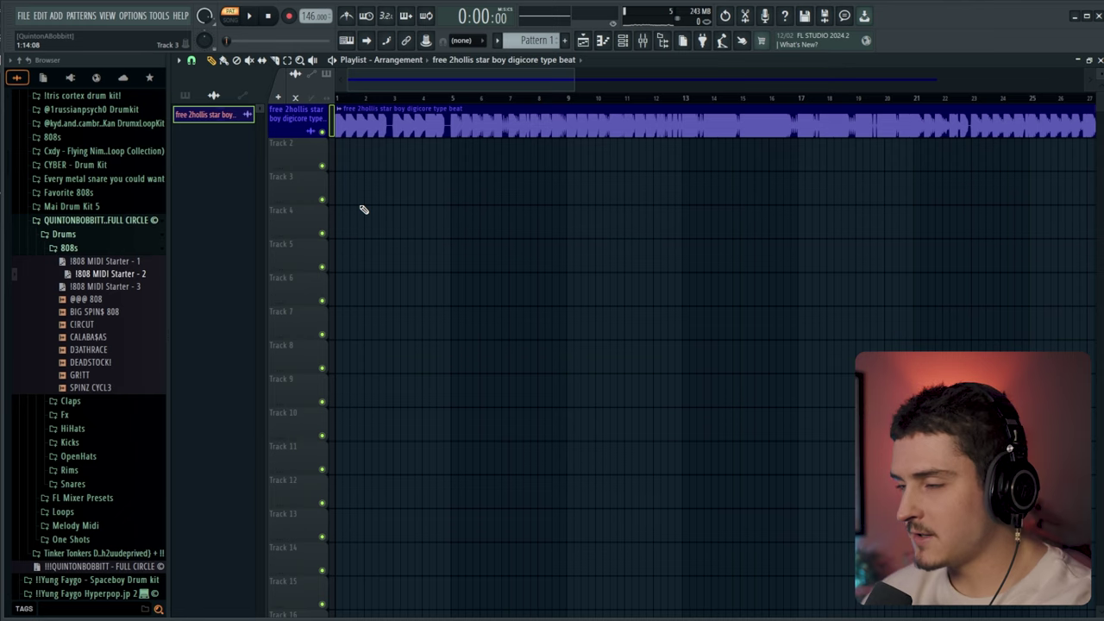
key("space")
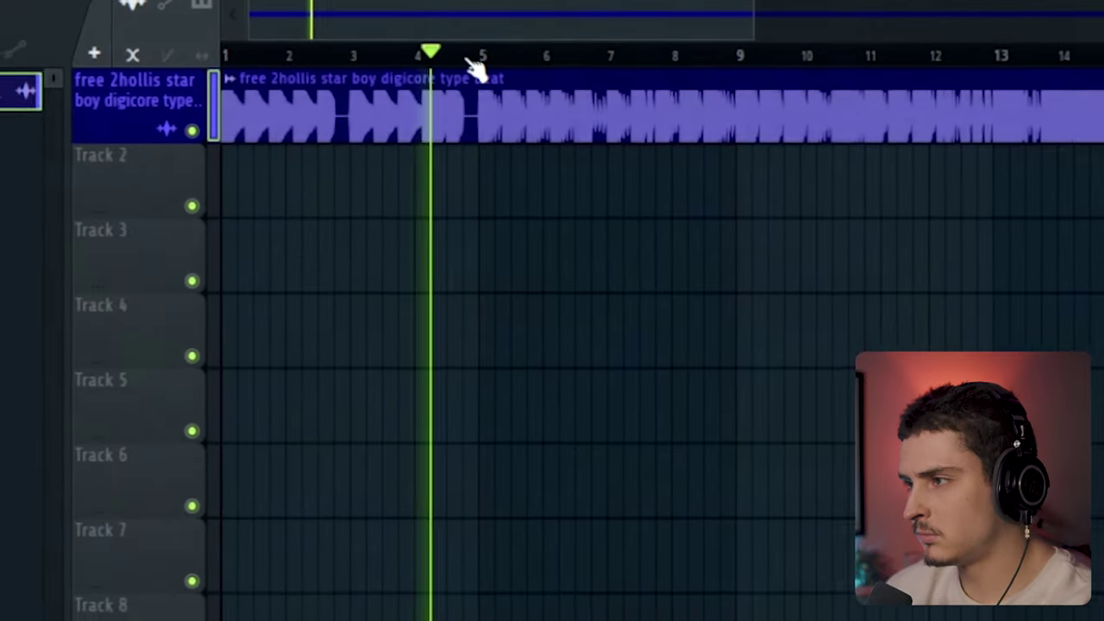
scroll(473, 67, "up", 2)
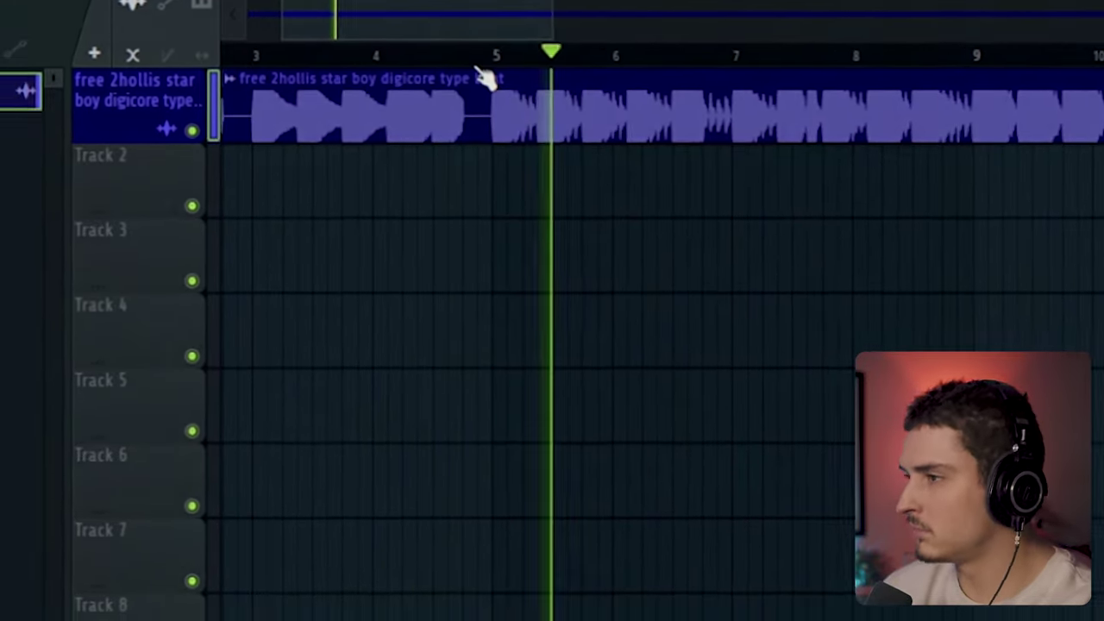
scroll(488, 64, "down", 4)
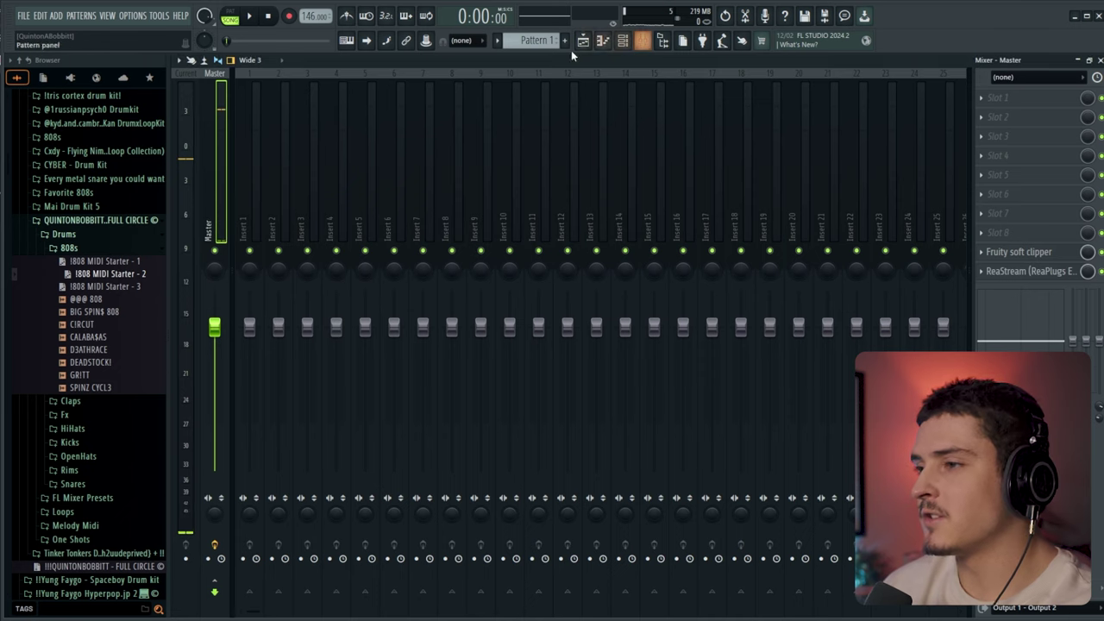
Step: Make Track 1 an audio track routed to mixer insert 1
left_click(257, 213)
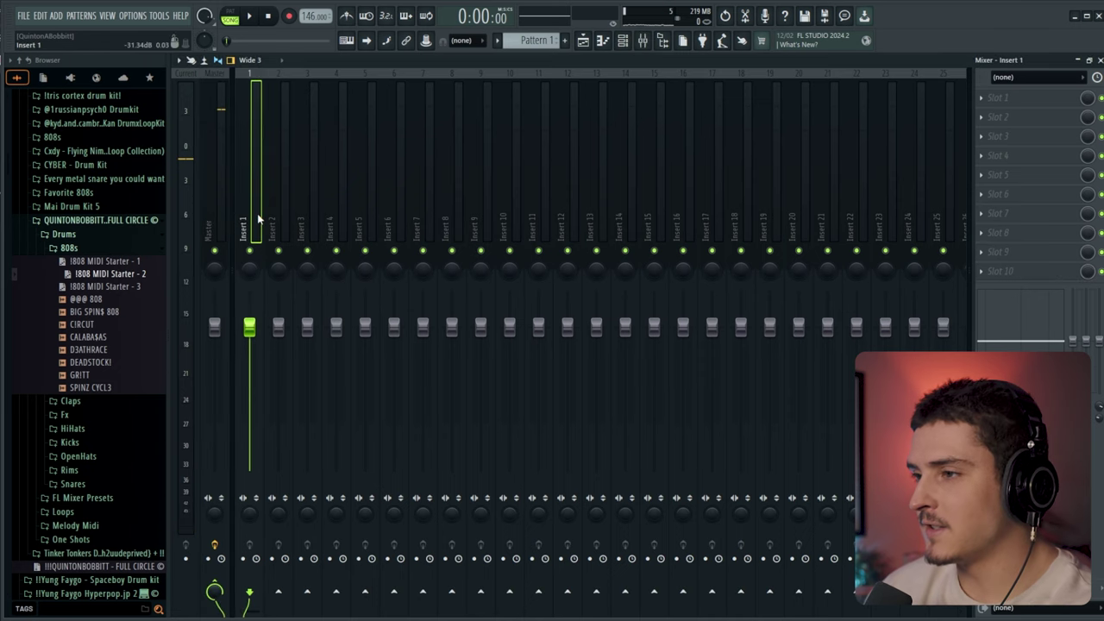
left_click(605, 42)
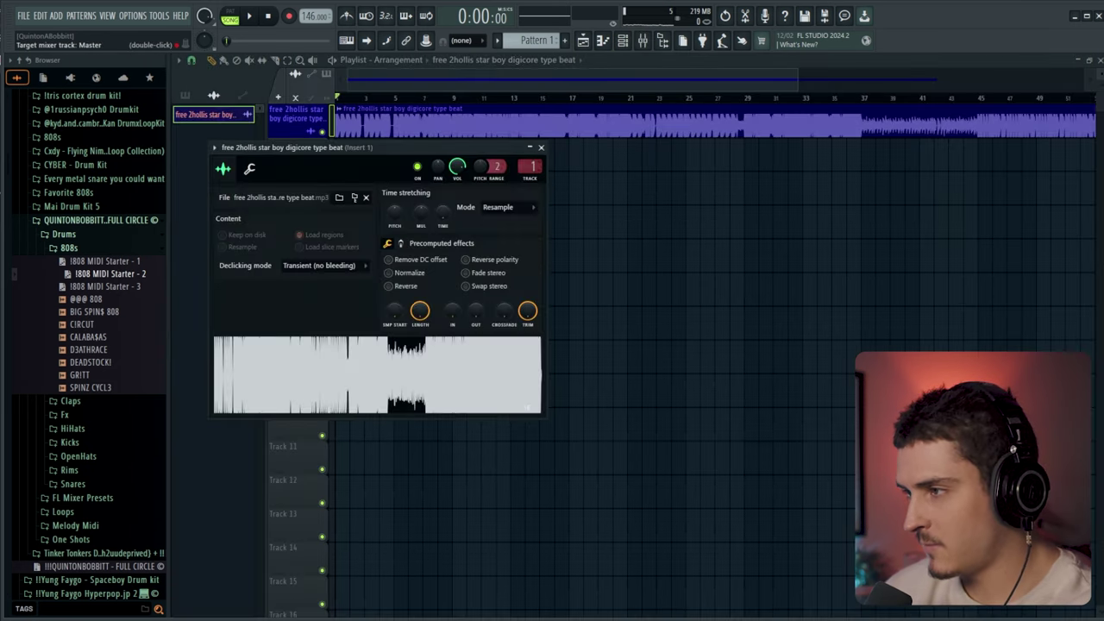
left_click(541, 149)
key("F9")
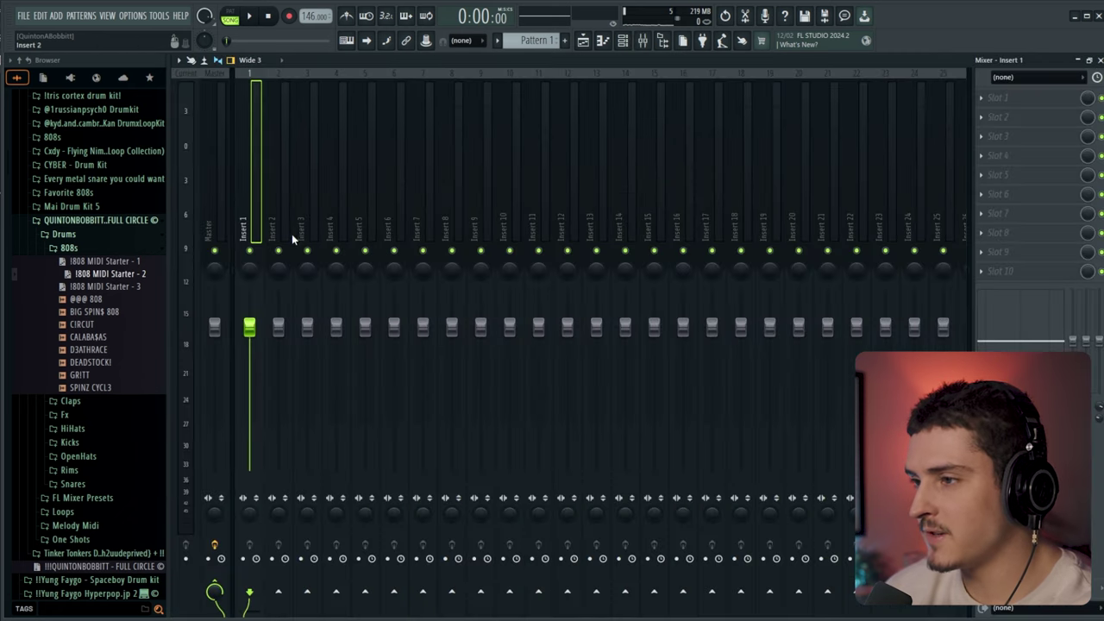
left_click(583, 41)
right_click(289, 105)
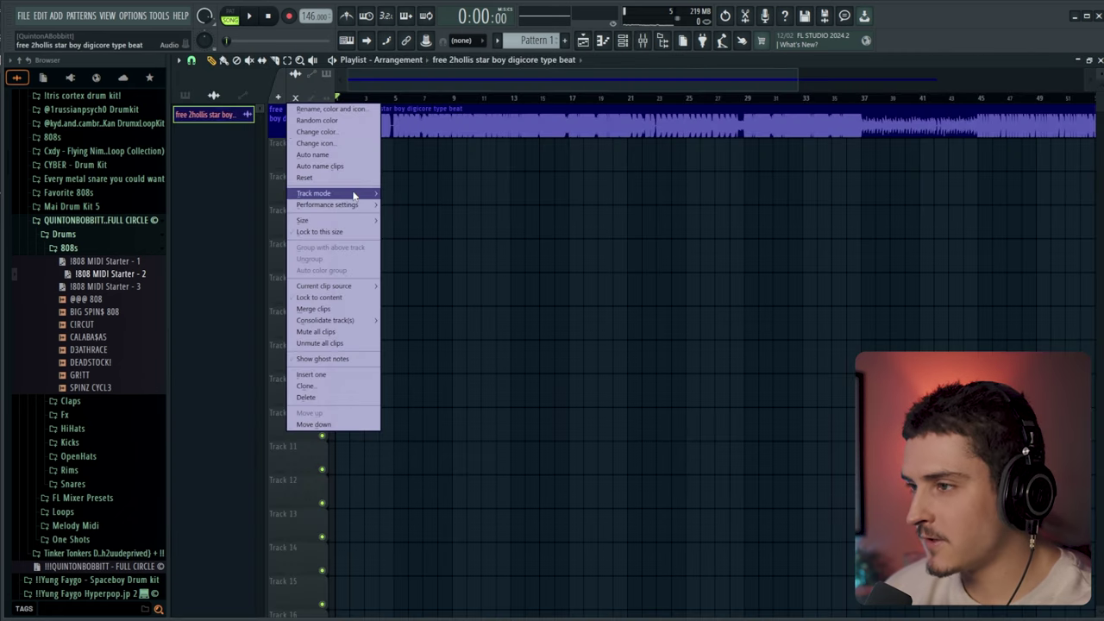
mouse_move(357, 195)
mouse_move(413, 207)
left_click(488, 25)
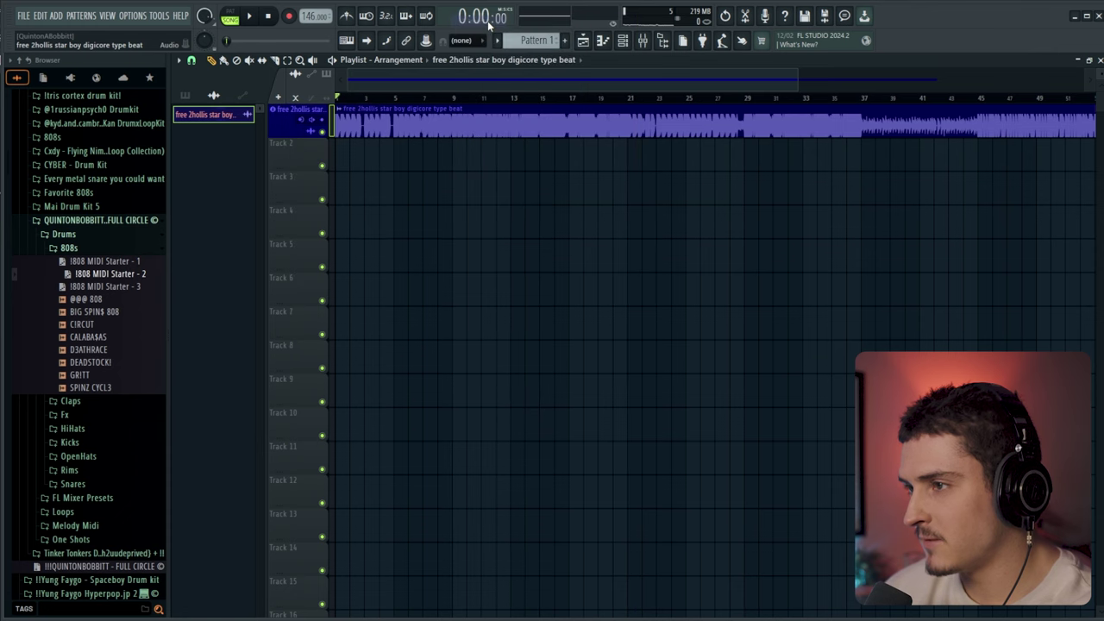
Step: Rename mixer insert 2 to Vocals and colour it green
left_click(642, 42)
left_click(289, 231)
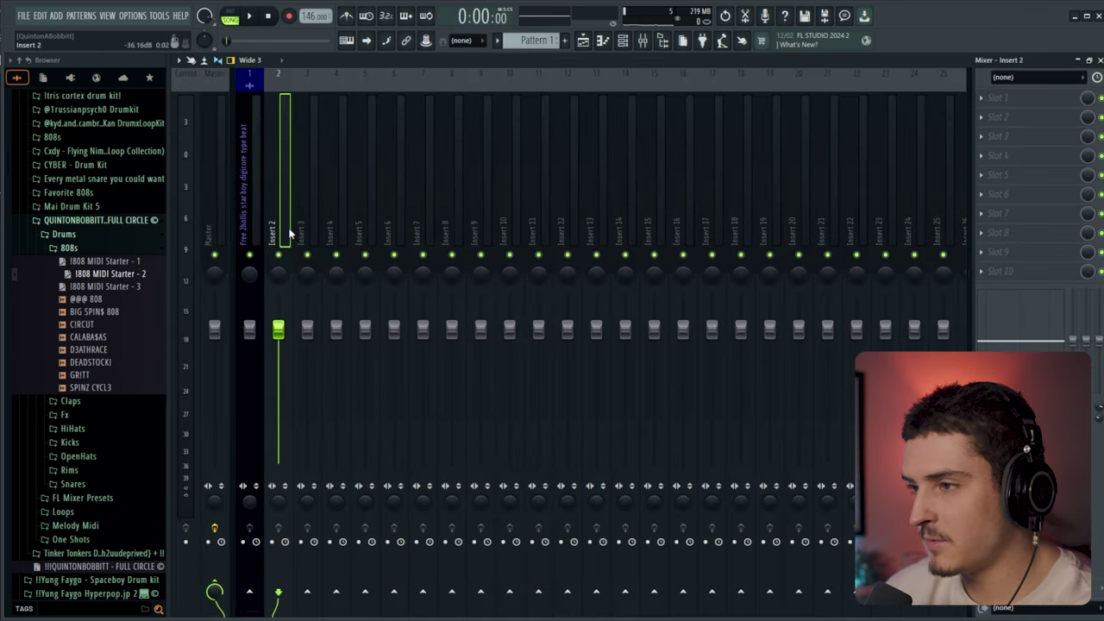
double_click(291, 233)
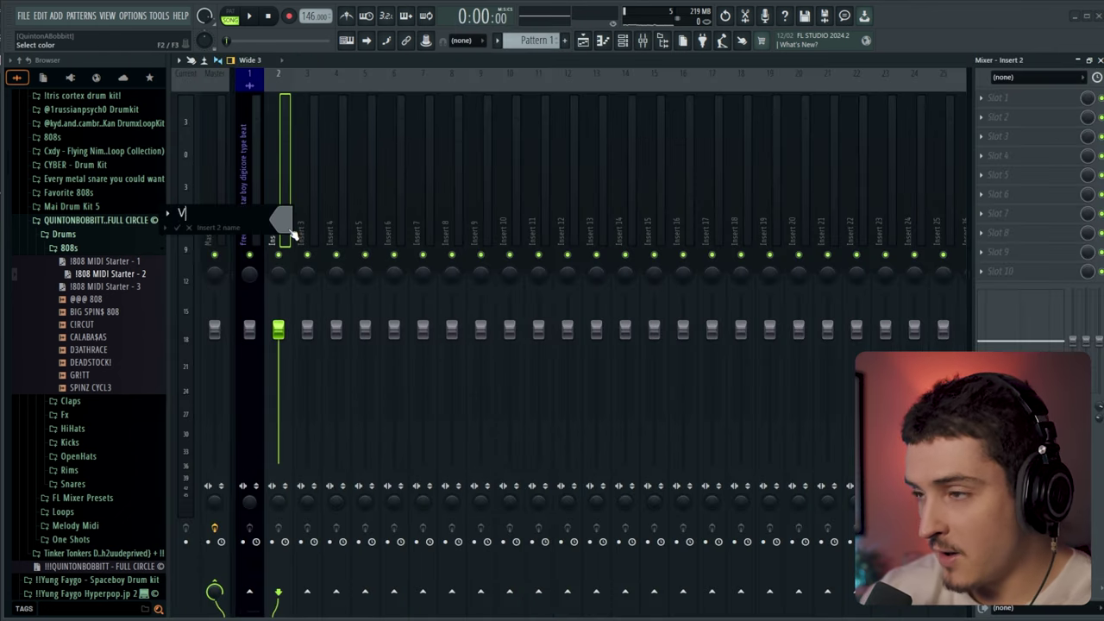
left_click(290, 232)
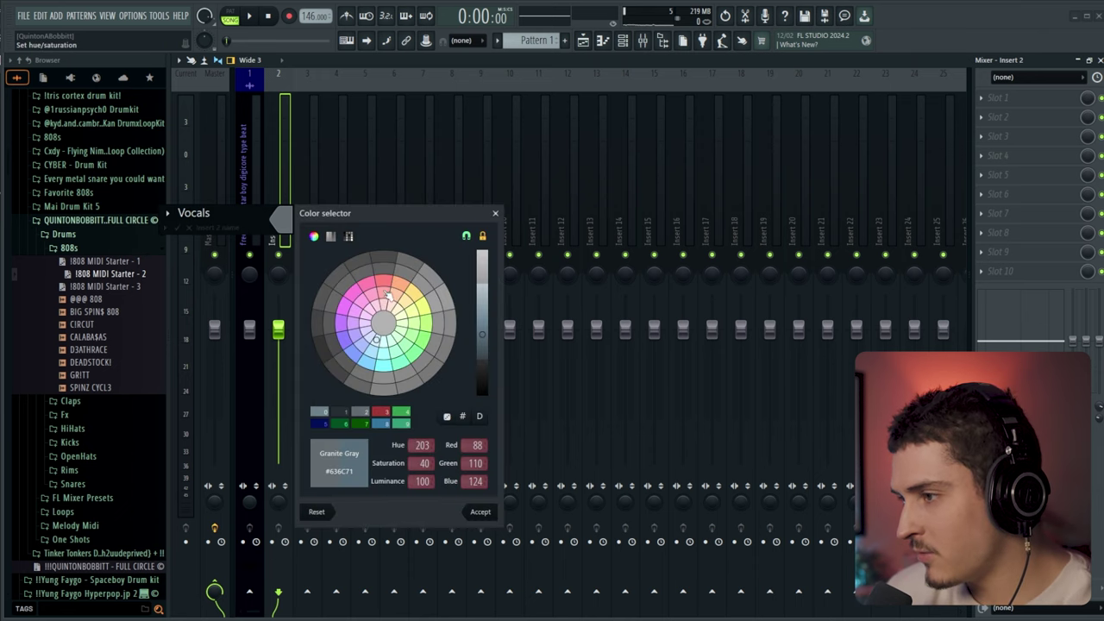
left_click(401, 411)
left_click(481, 511)
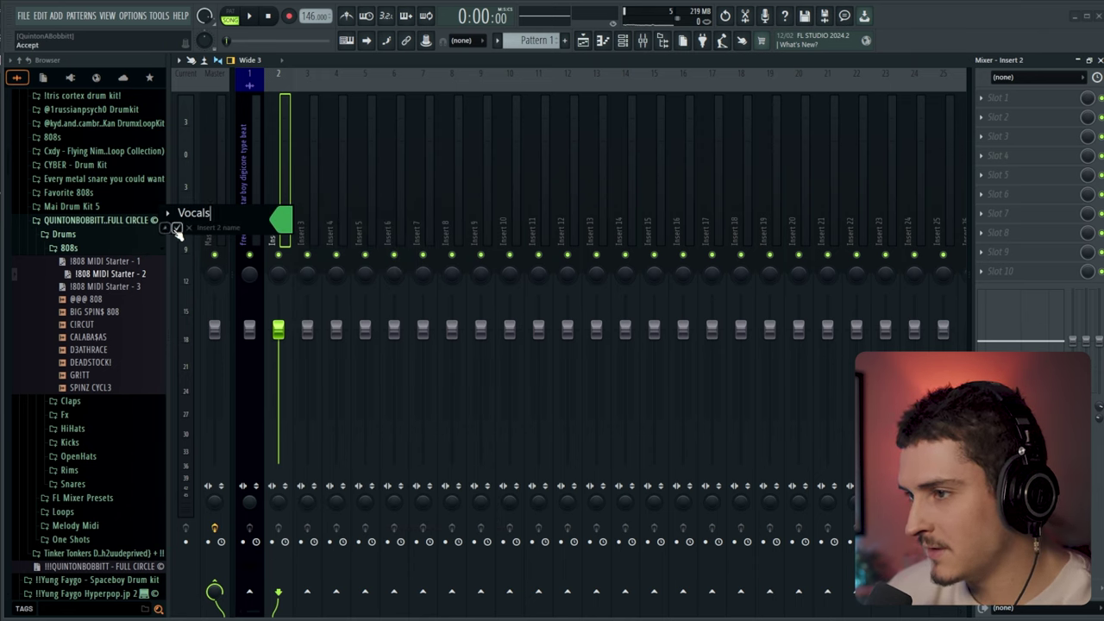
left_click(176, 229)
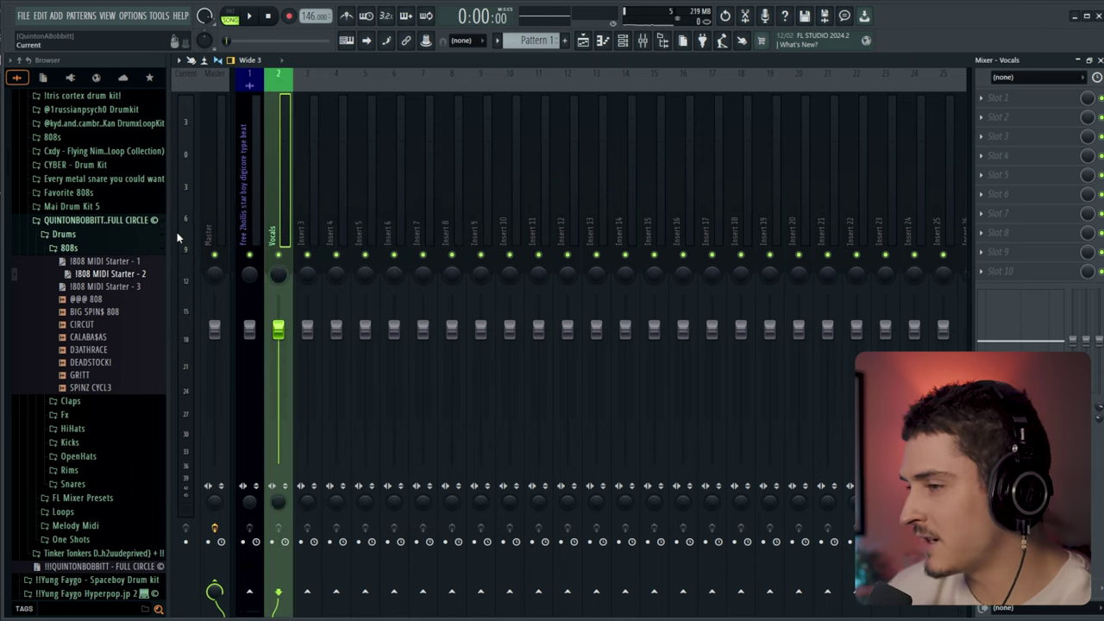
left_click(1034, 98)
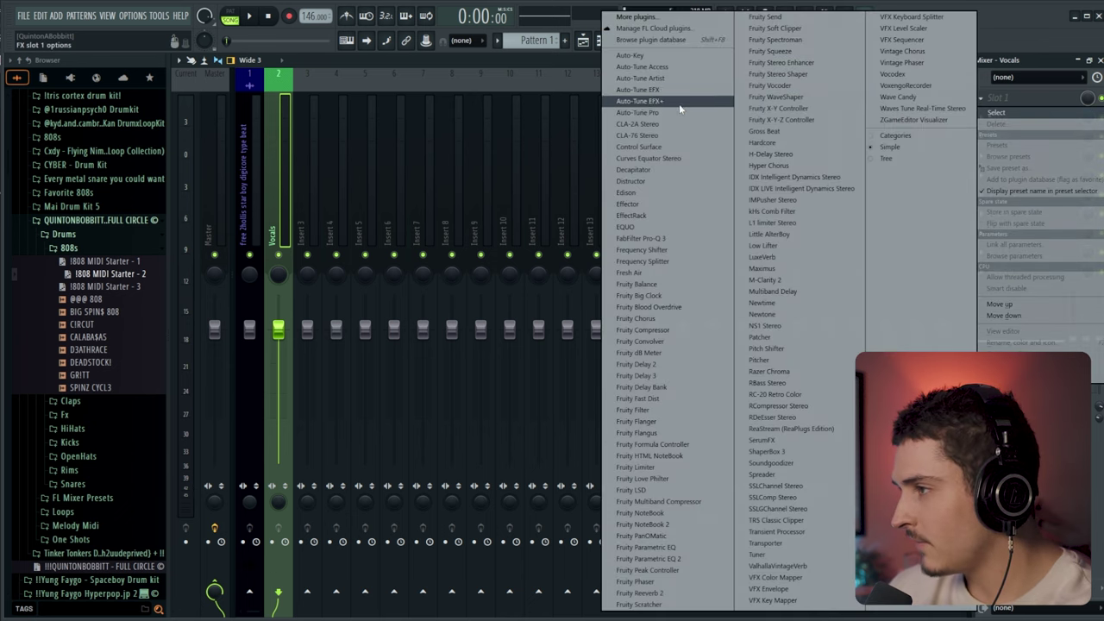
Step: Load Auto-Tune Pro on the Vocals insert with key E and scale Minor
left_click(655, 112)
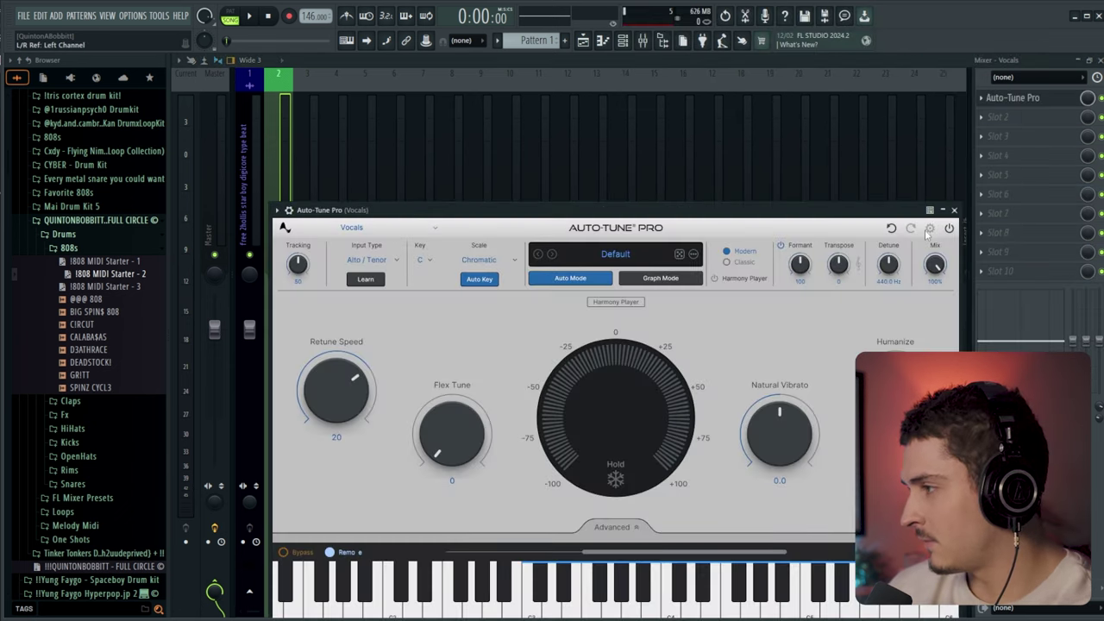
left_click(930, 228)
left_click(840, 351)
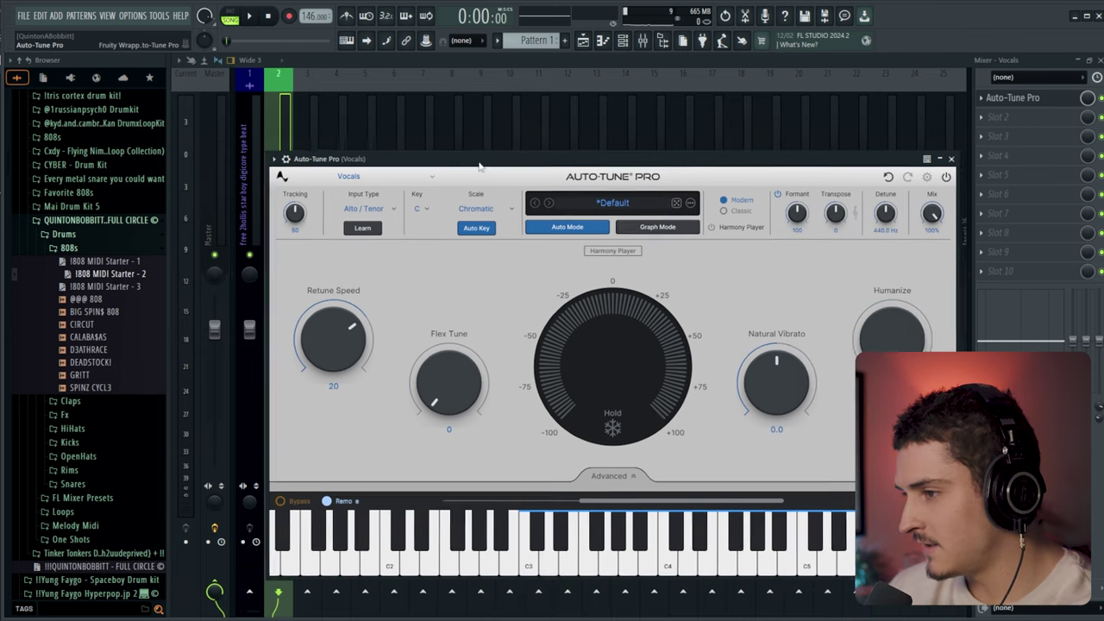
left_click_drag(480, 166, 479, 128)
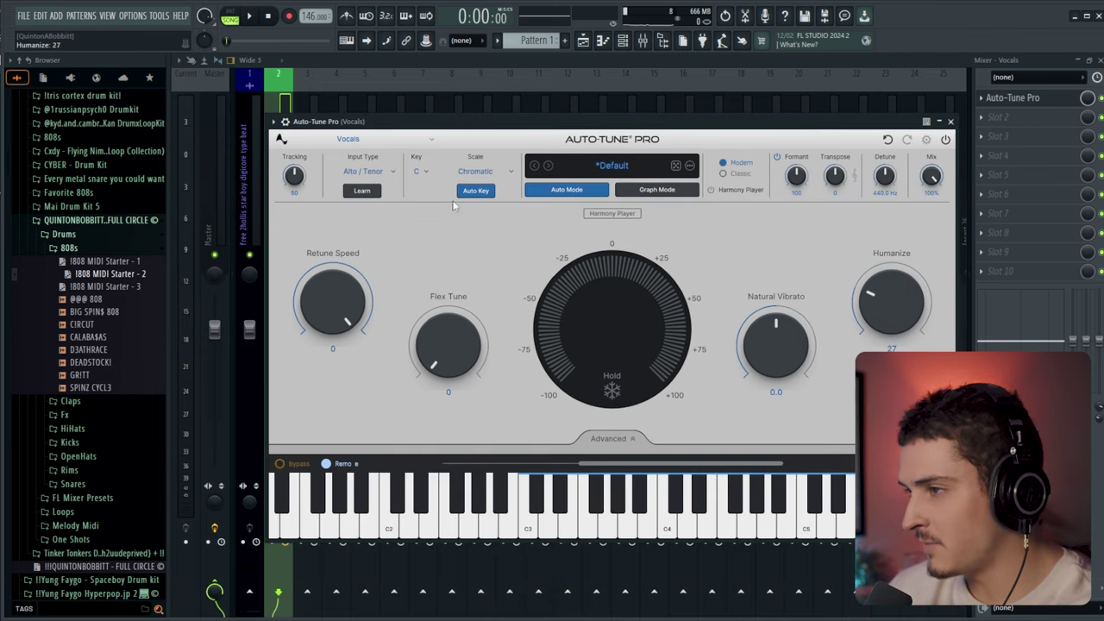
left_click(420, 172)
left_click(432, 267)
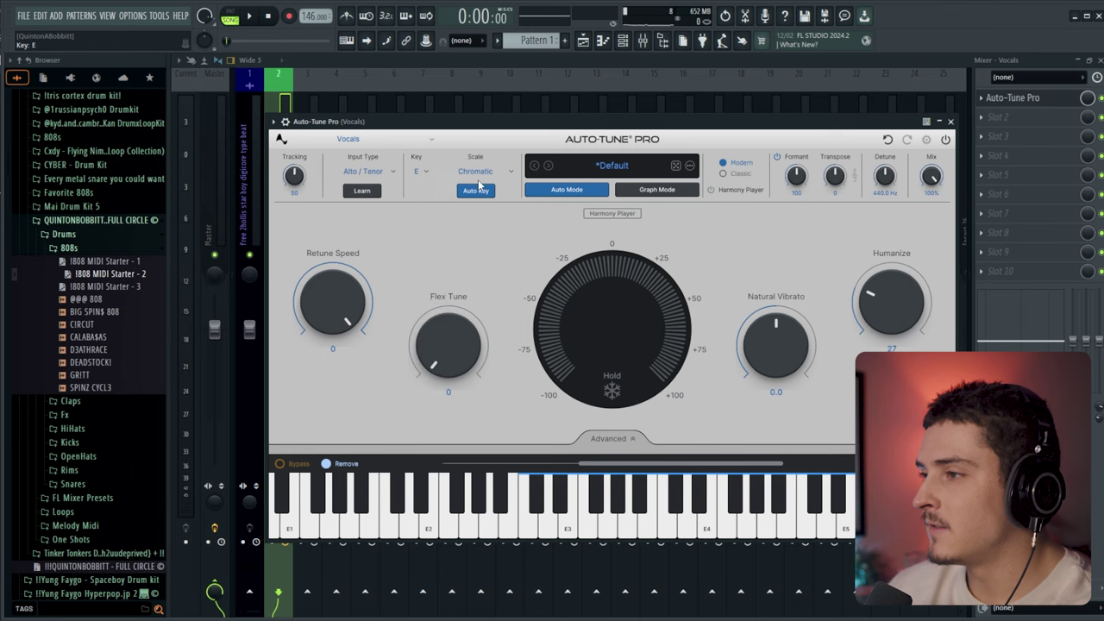
left_click(479, 172)
left_click(470, 155)
left_click(951, 121)
Step: Add NS1, then FabFilter Pro-Q 3 loaded with the yeat preset, after Auto-Tune
left_click(1010, 118)
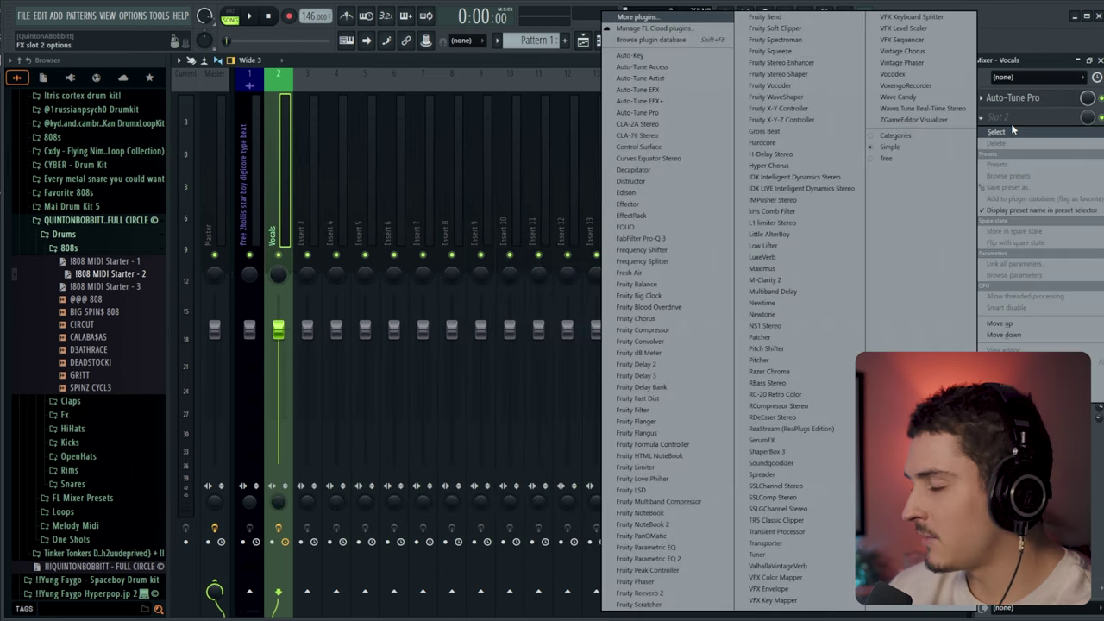
left_click(767, 326)
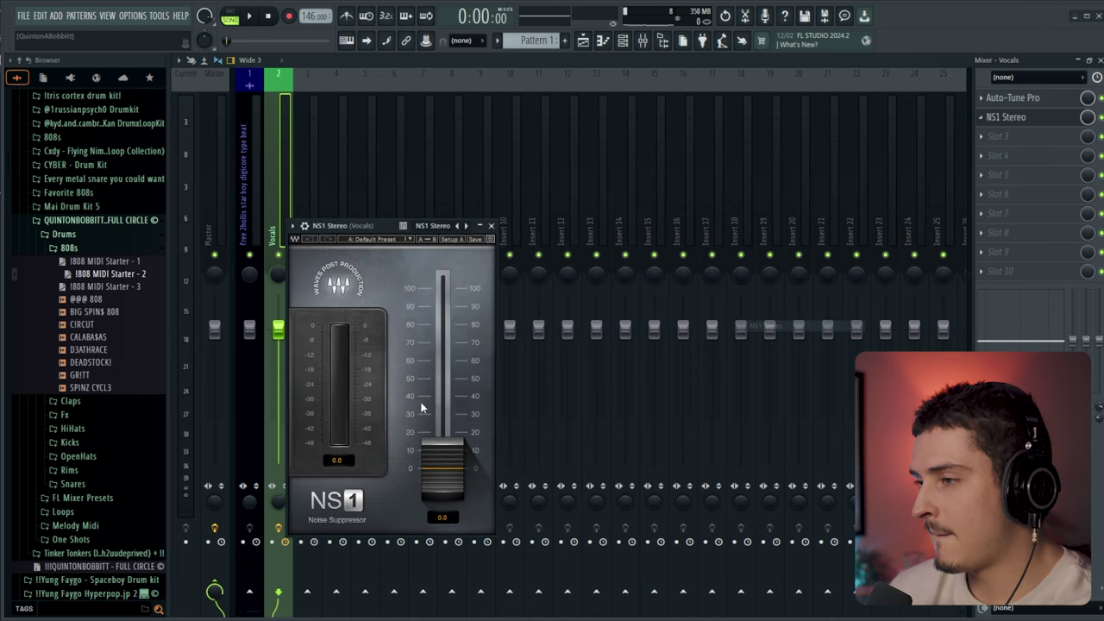
left_click(490, 226)
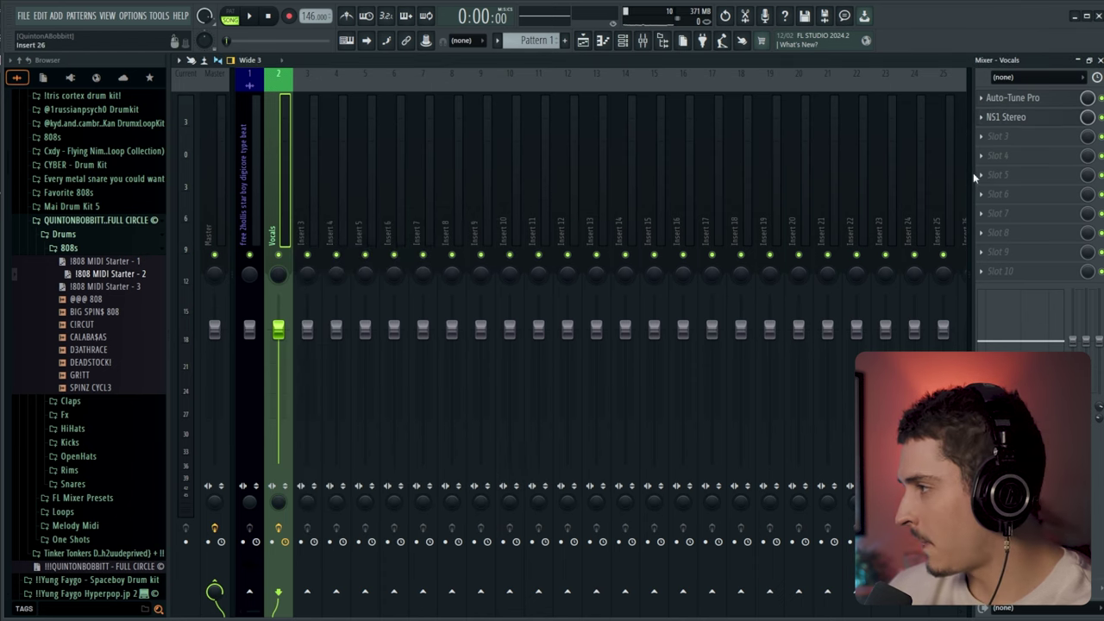
left_click(1004, 136)
left_click(675, 238)
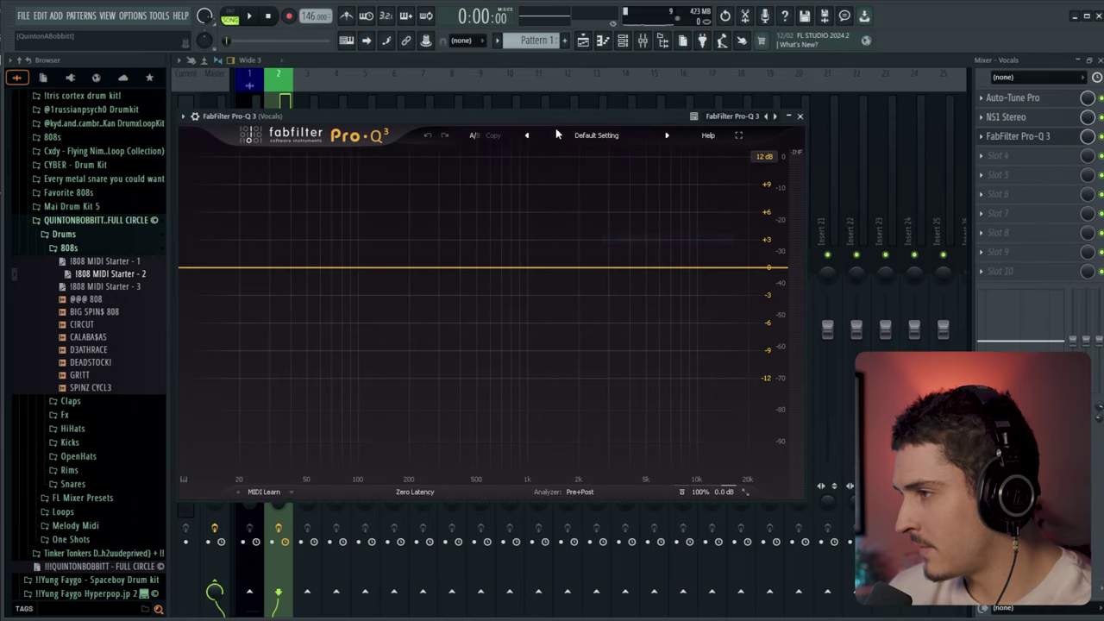
left_click(573, 135)
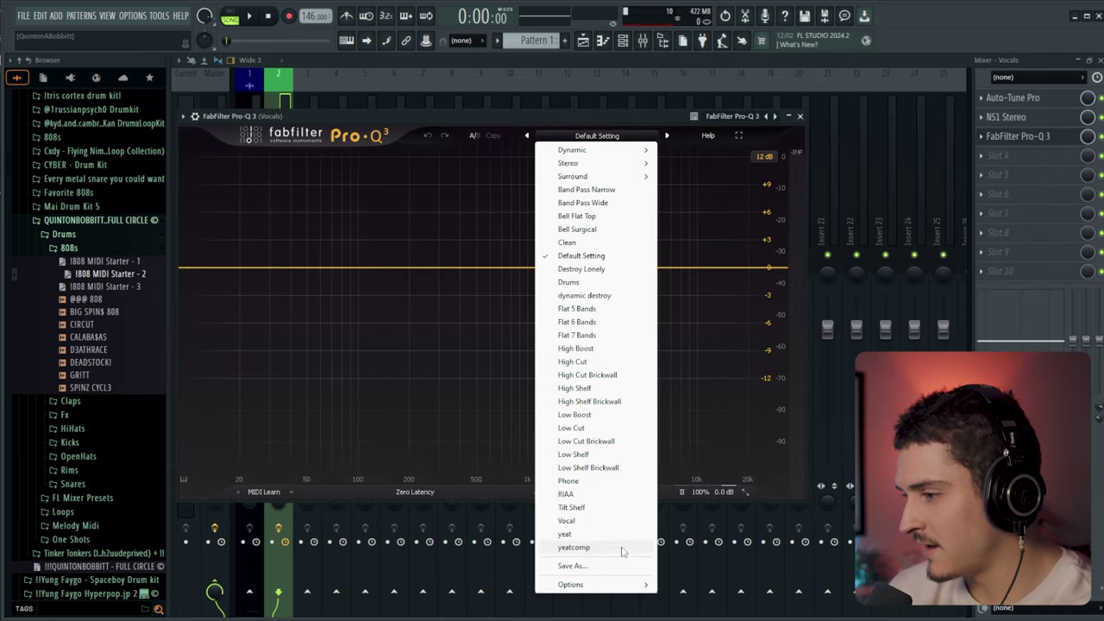
left_click(571, 534)
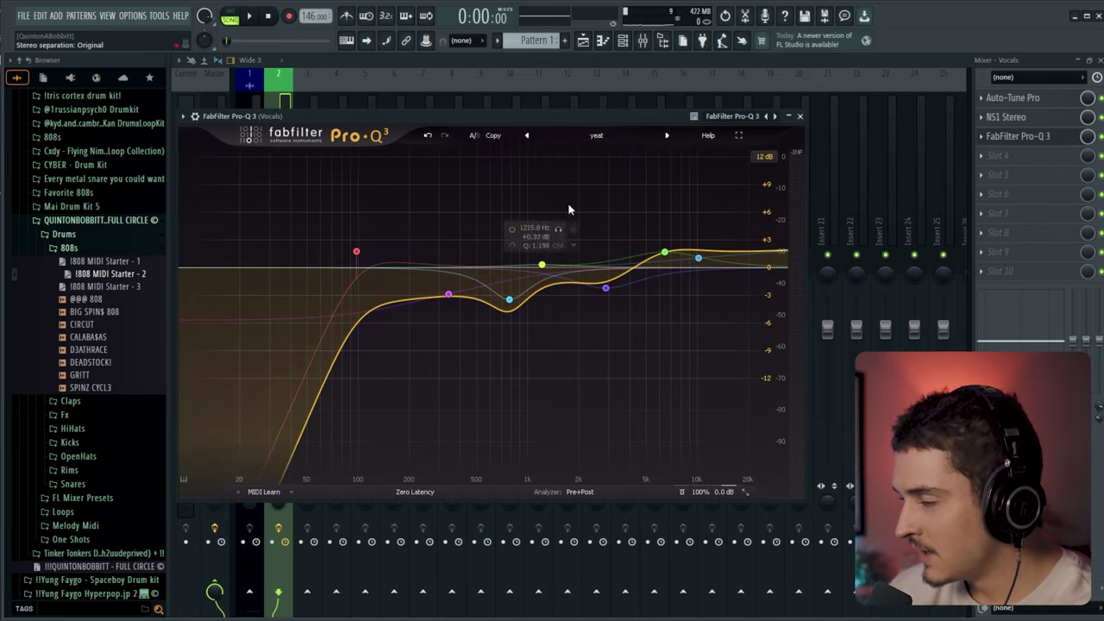
left_click_drag(573, 113, 674, 99)
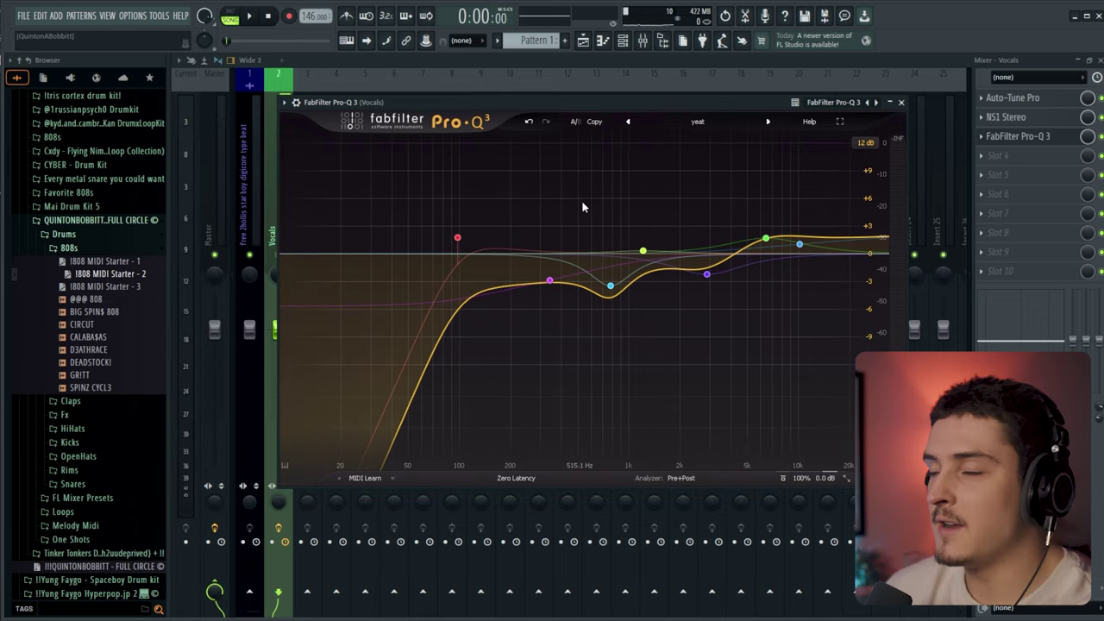
left_click(902, 102)
left_click(1040, 155)
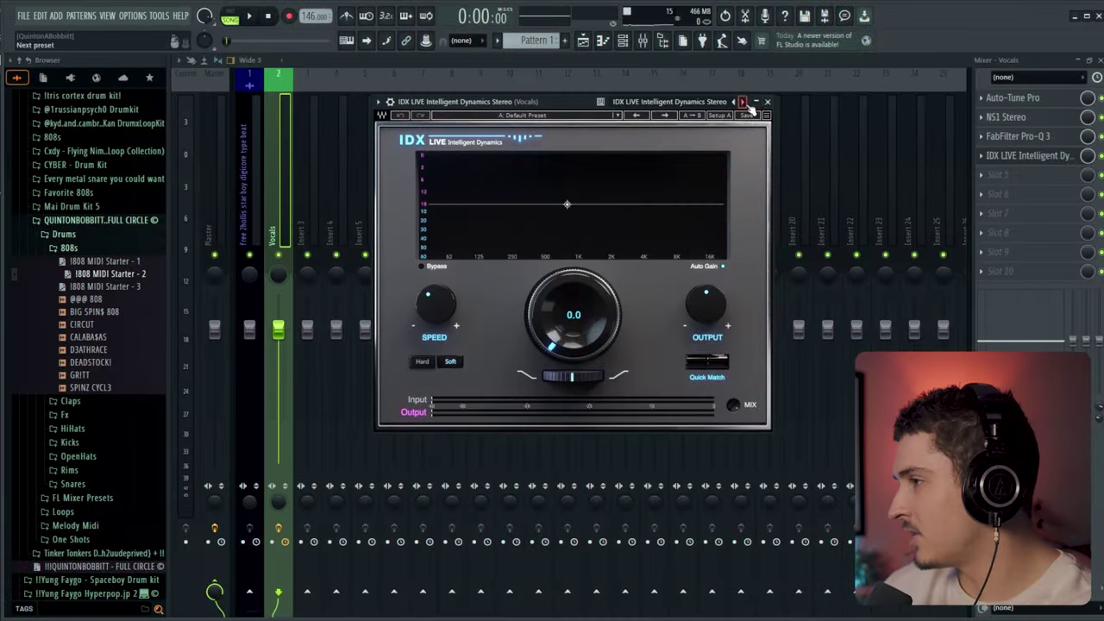
Step: Tilt IDX LIVE's dynamics curve toward the highs (4.6 dB) and close its window
left_click_drag(560, 377, 582, 377)
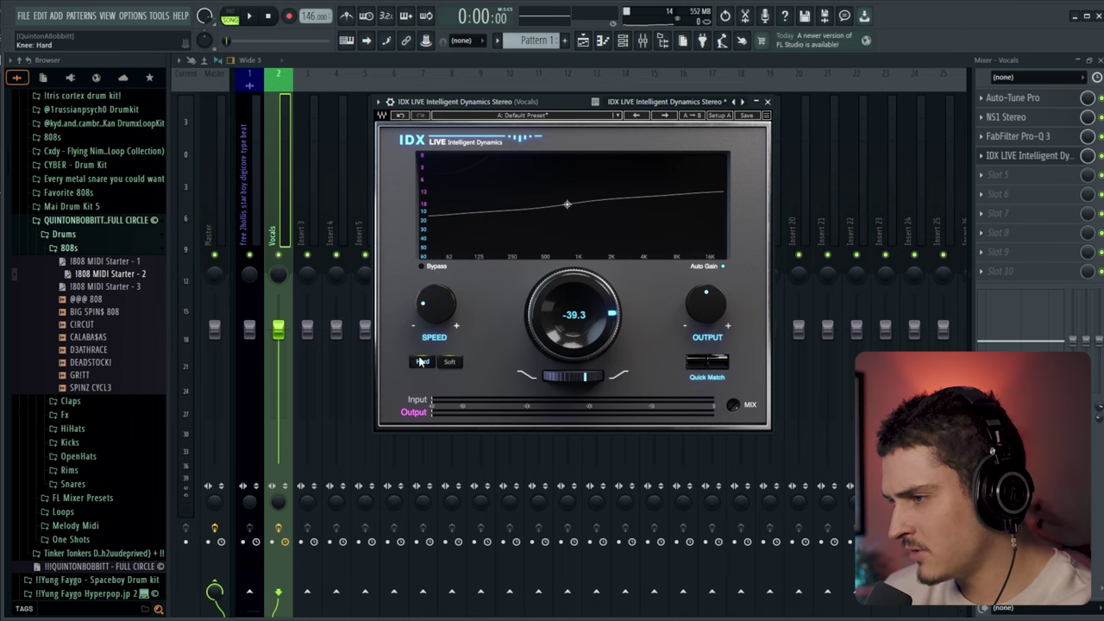
left_click(767, 102)
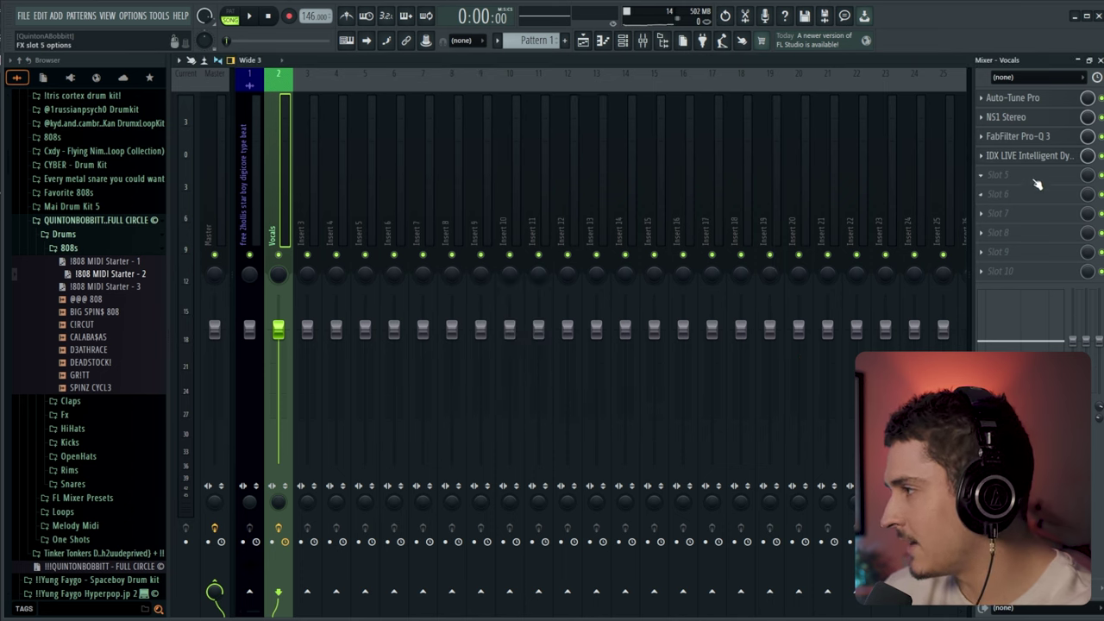
left_click(1033, 175)
Step: Add Fresh Air to slot 5 and RDeEsser Stereo to slot 7
left_click(1033, 175)
left_click(1033, 175)
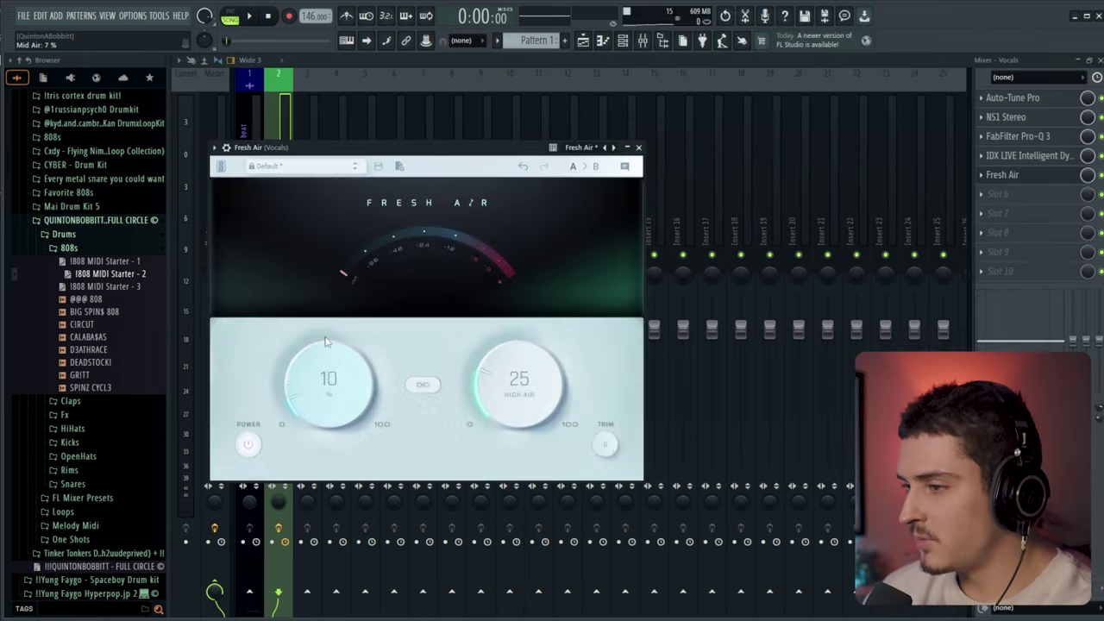
left_click(638, 148)
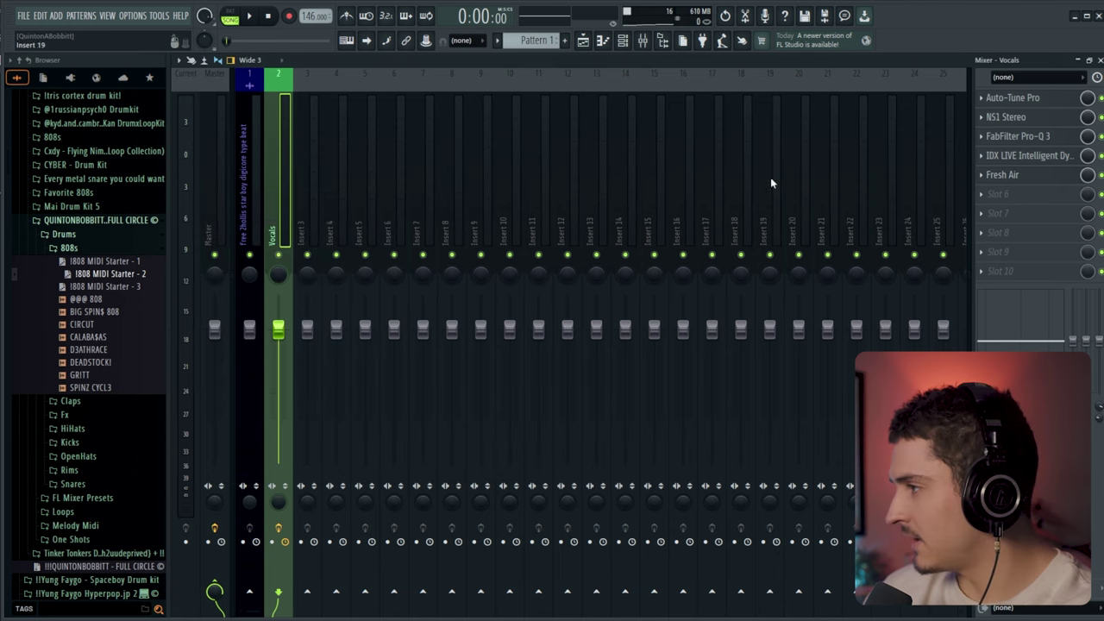
left_click(1002, 213)
left_click(772, 417)
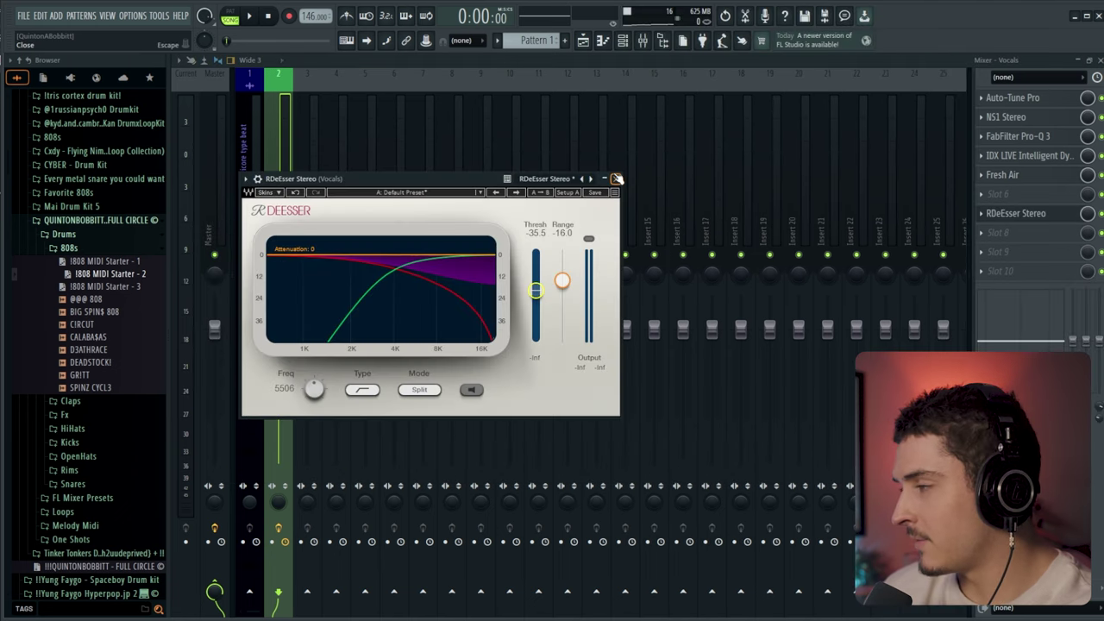
left_click(1022, 215)
Step: Add Fruity Reeverb 2 to slot 9 and Fruity Delay 3 to slot 10, with delay time set to a note division
left_click(1002, 251)
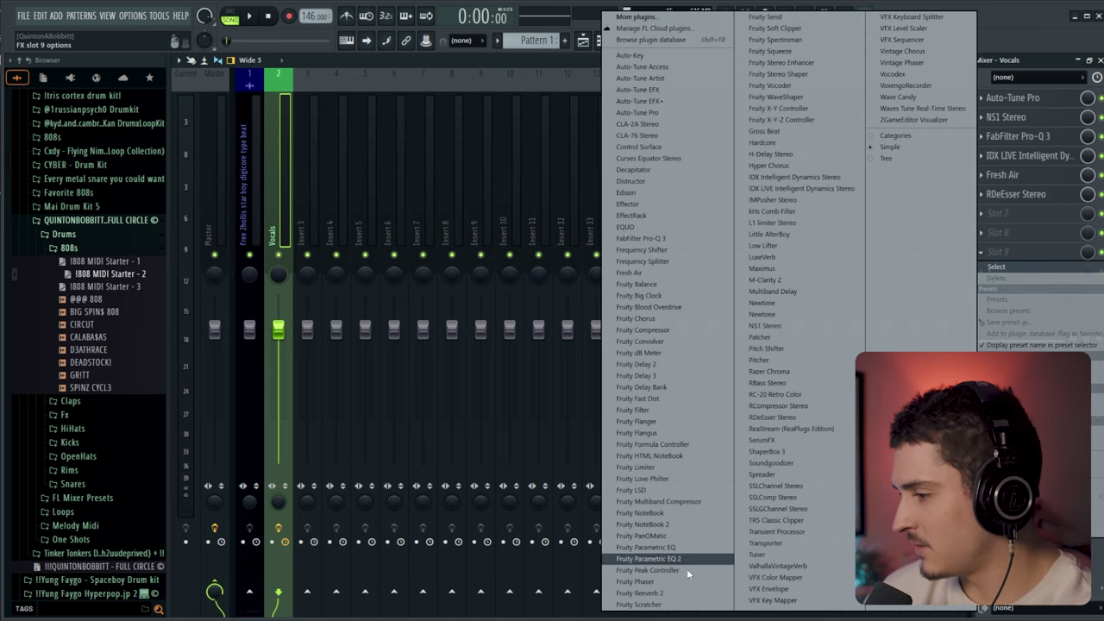
left_click(660, 593)
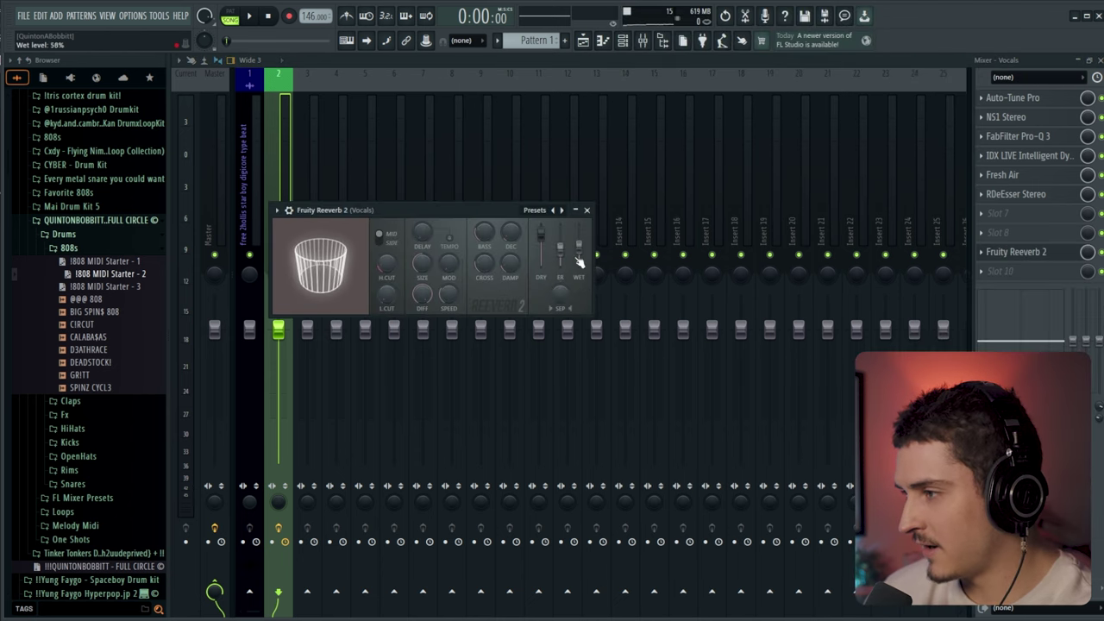
left_click(586, 211)
left_click(1017, 271)
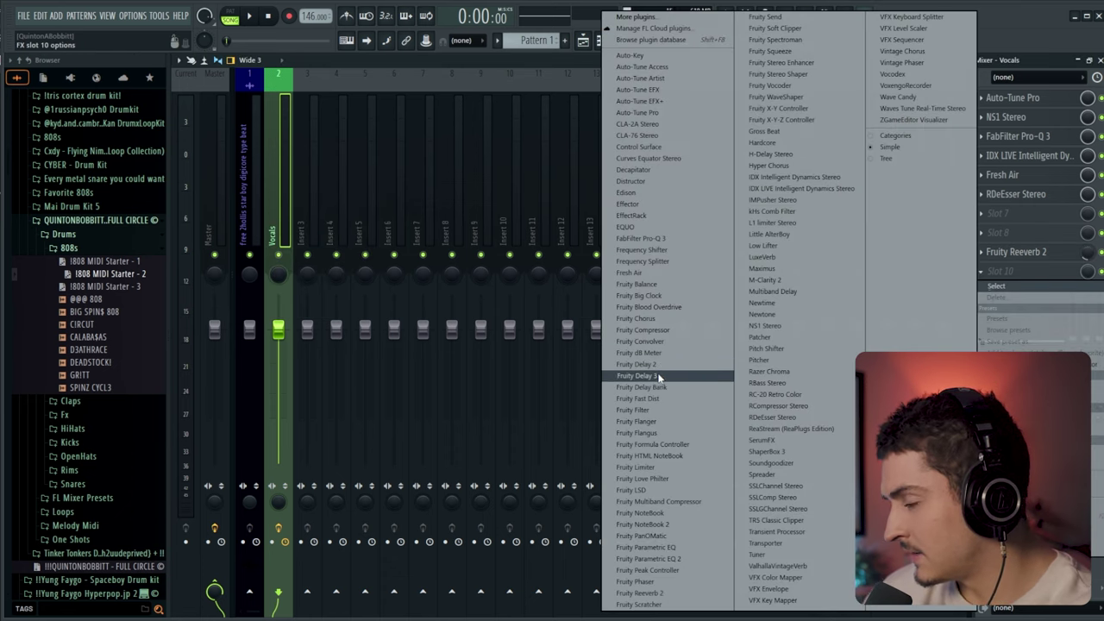
left_click(662, 375)
right_click(349, 275)
mouse_move(413, 293)
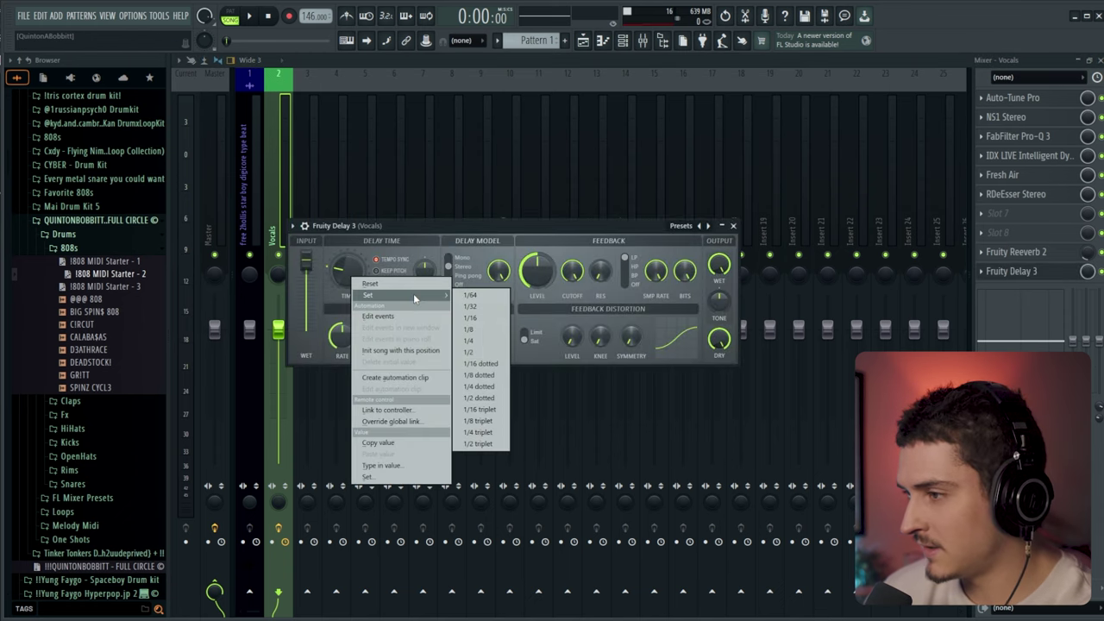
left_click(483, 342)
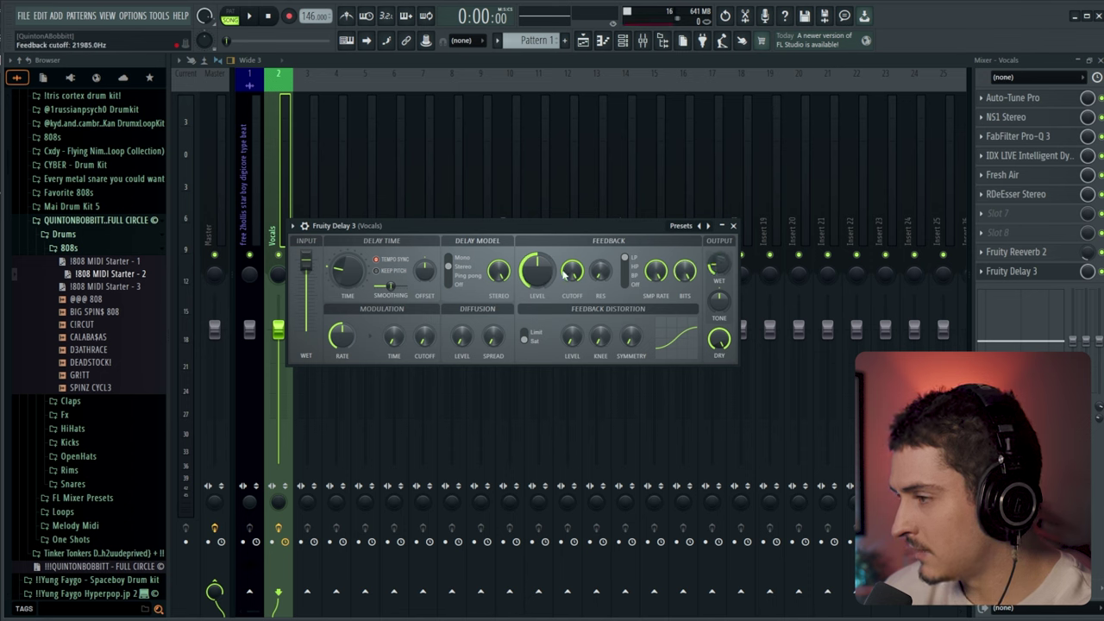
left_click(733, 226)
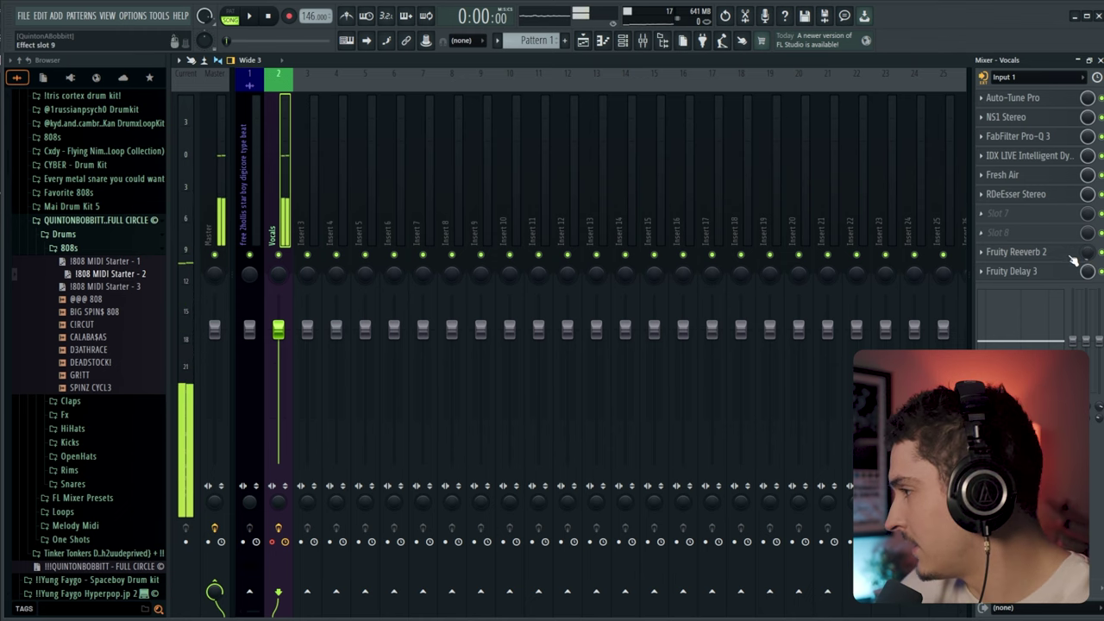
Step: Set Fruity Delay 3's mix to 67%, add IDX LIVE at 12.3 dB output, and play the beat
left_click_drag(1088, 271, 1087, 295)
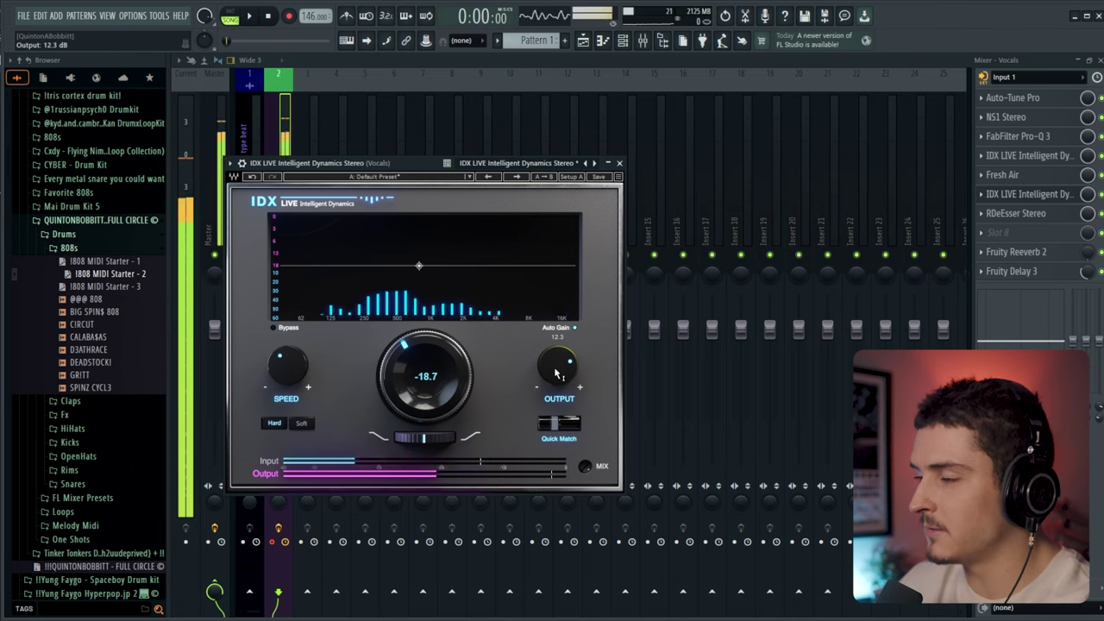
left_click(618, 162)
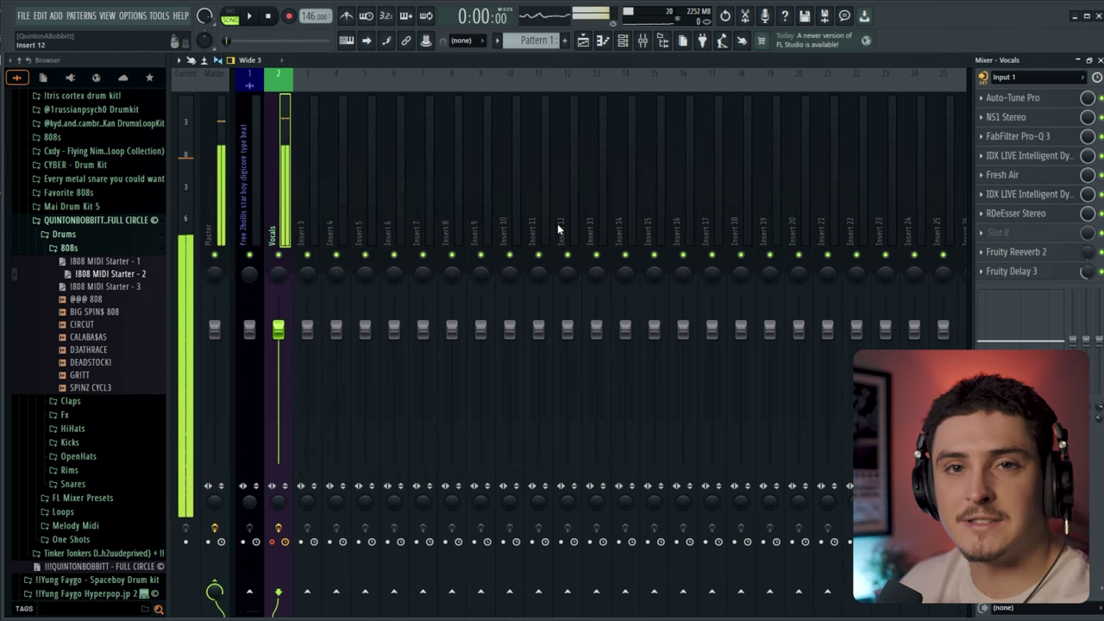
left_click(583, 41)
key("space")
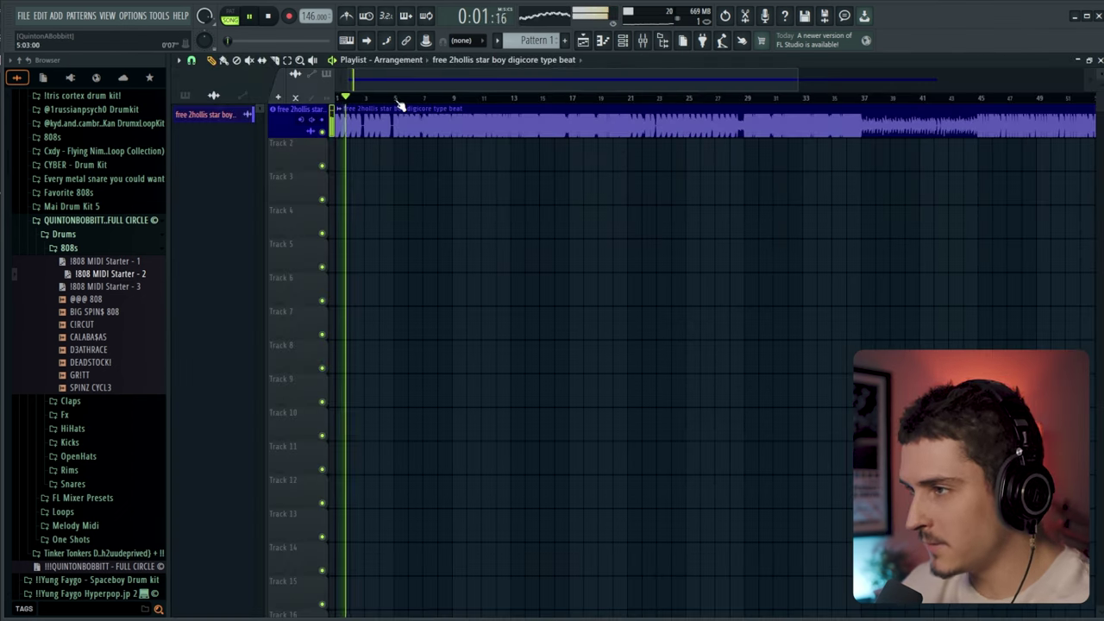
Step: Record four vocal takes over the beat, alternating between Tracks 2 and 3
scroll(399, 102, "up", 2)
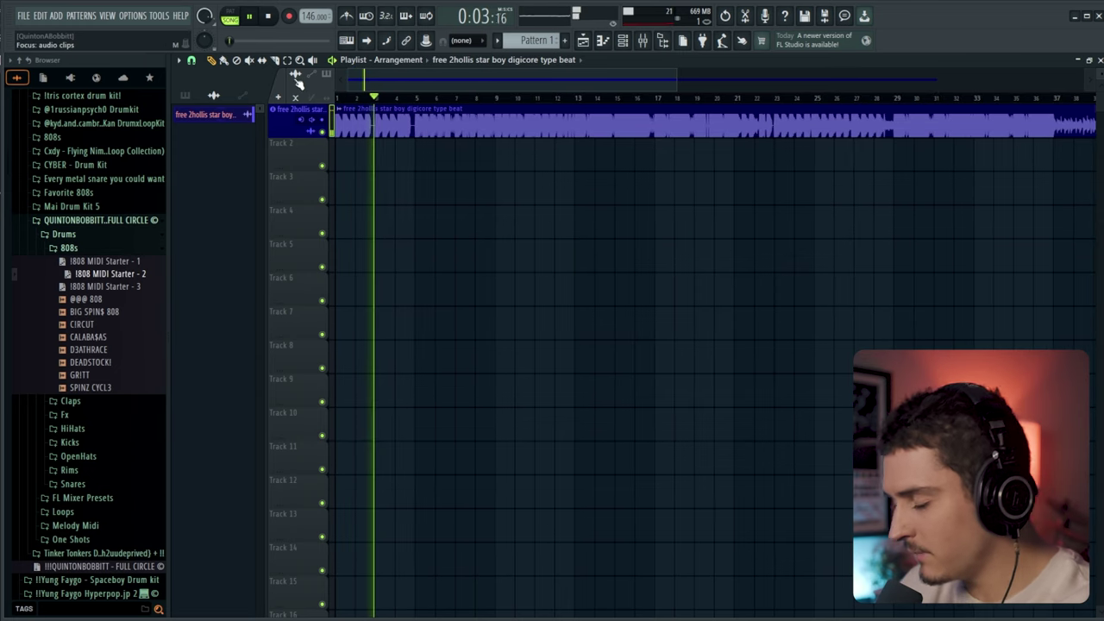
scroll(411, 98, "up", 2)
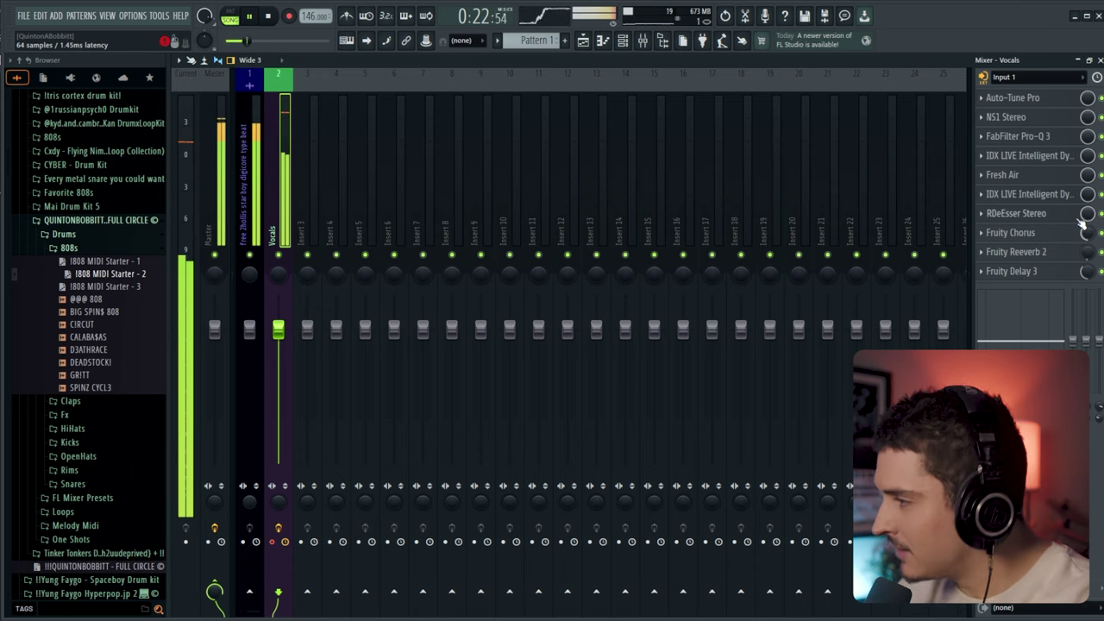
key("F5")
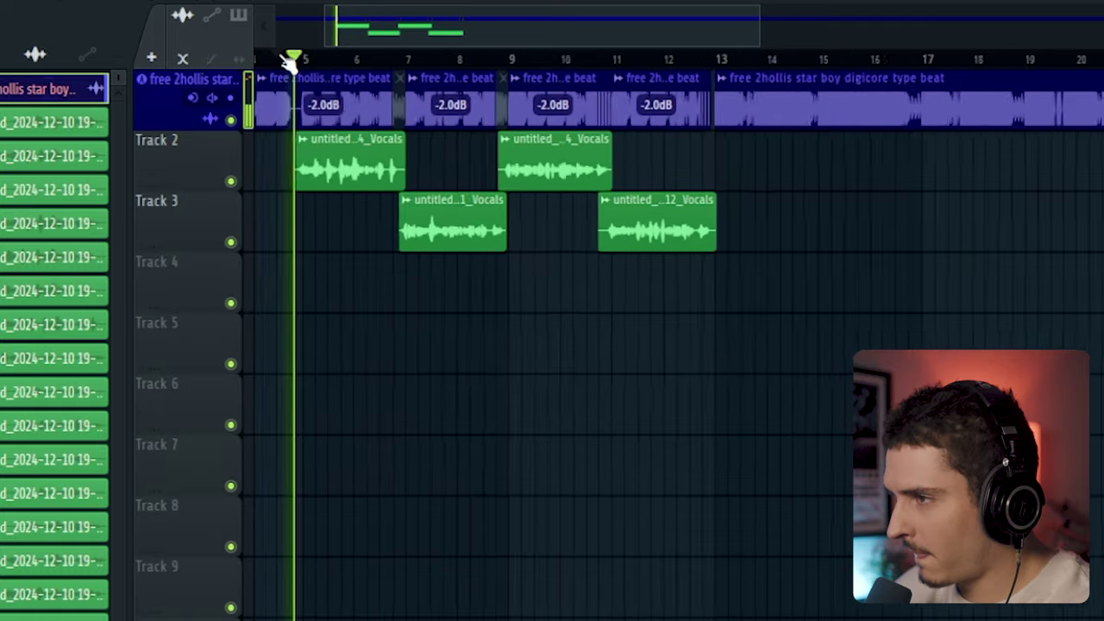
scroll(289, 60, "down", 2)
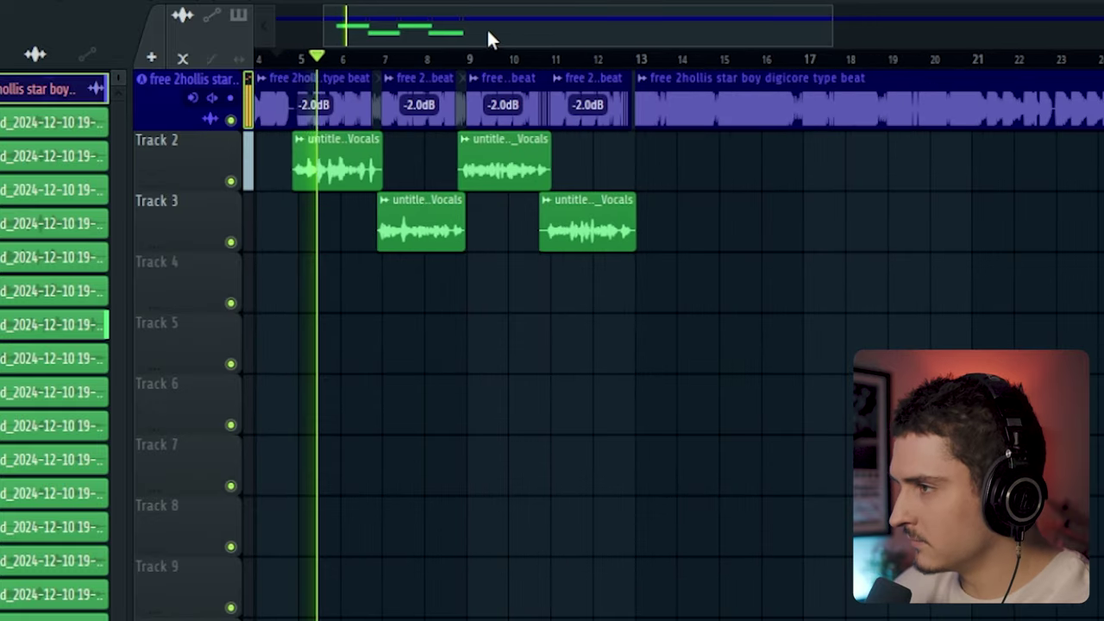
Step: Play back the recorded vocal takes and bring the Mixer back to the front
left_click_drag(487, 28, 464, 27)
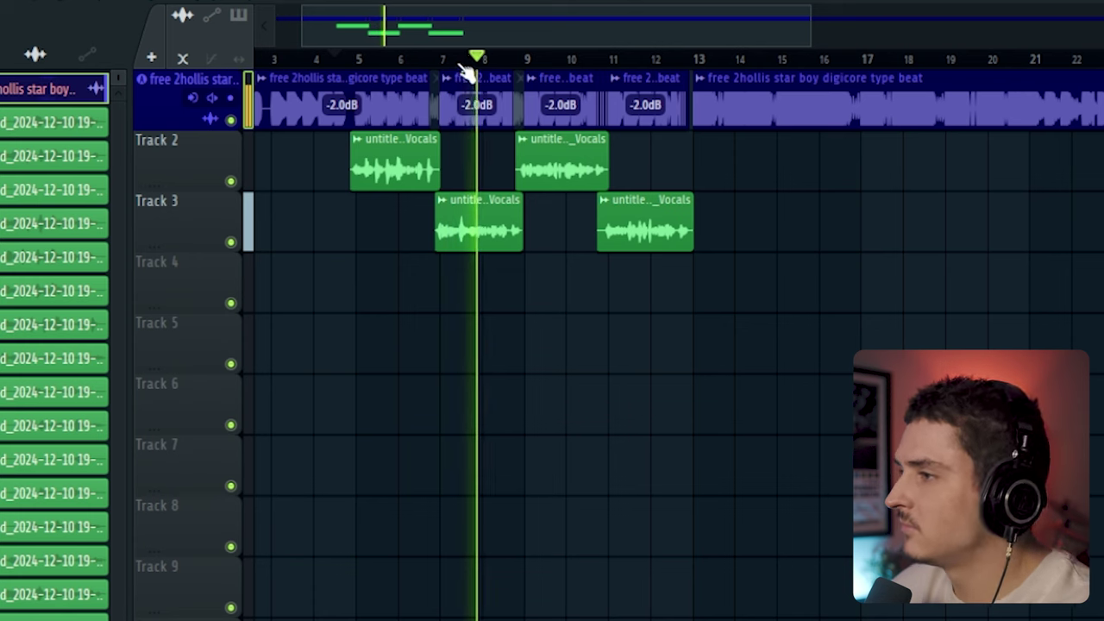
scroll(459, 73, "down", 1)
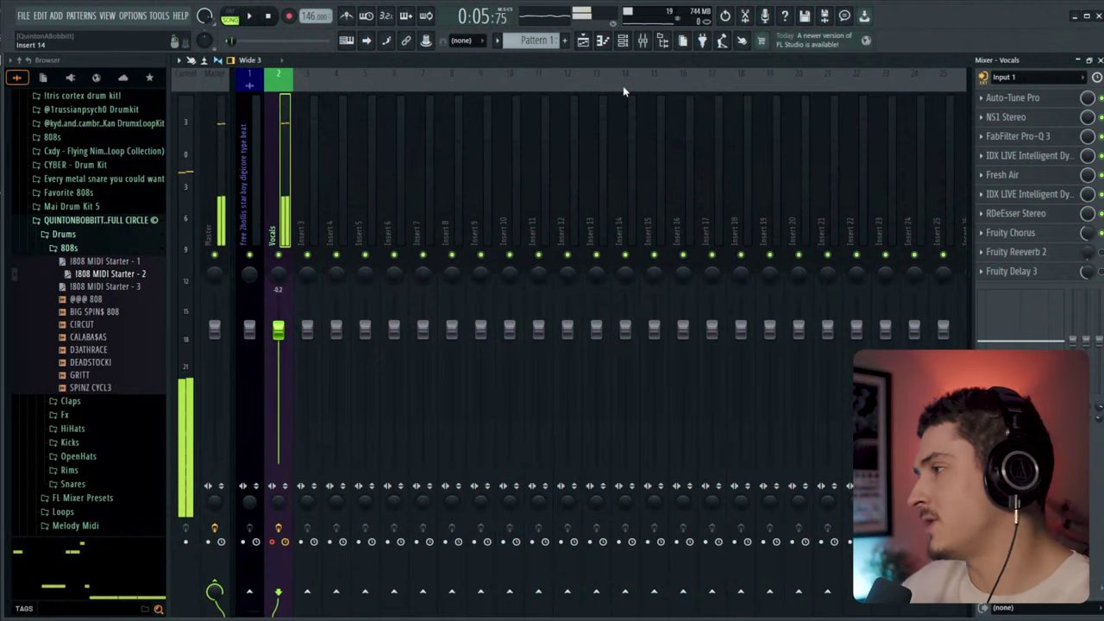
Step: Reduce IDX LIVE's tilt to 2.3 dB and switch its knee from Hard to Soft
left_click(1006, 161)
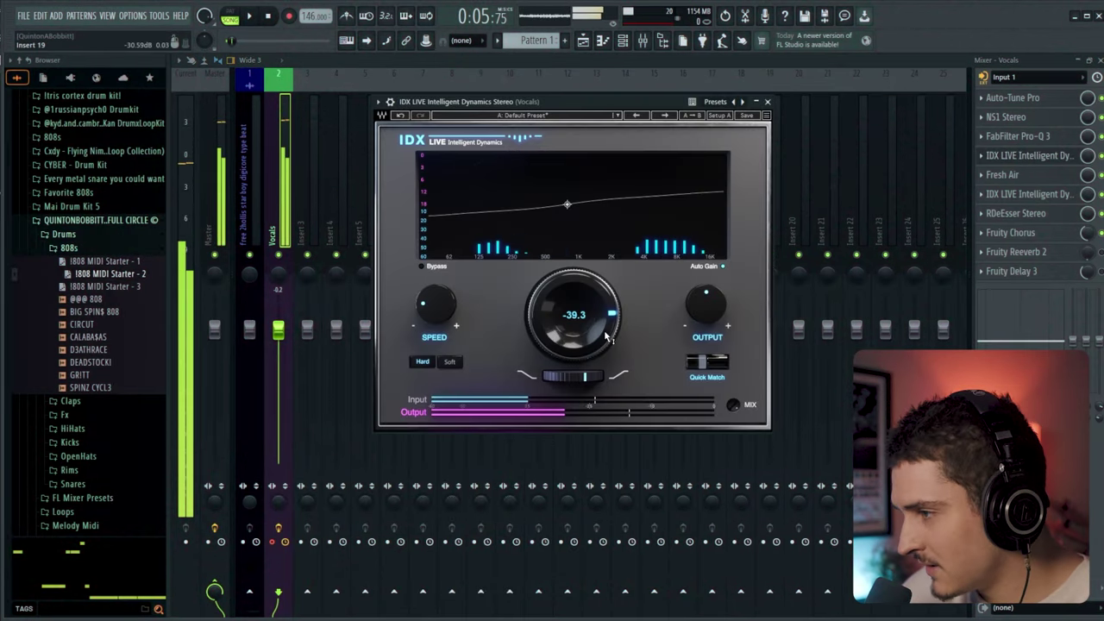
left_click_drag(583, 376, 577, 376)
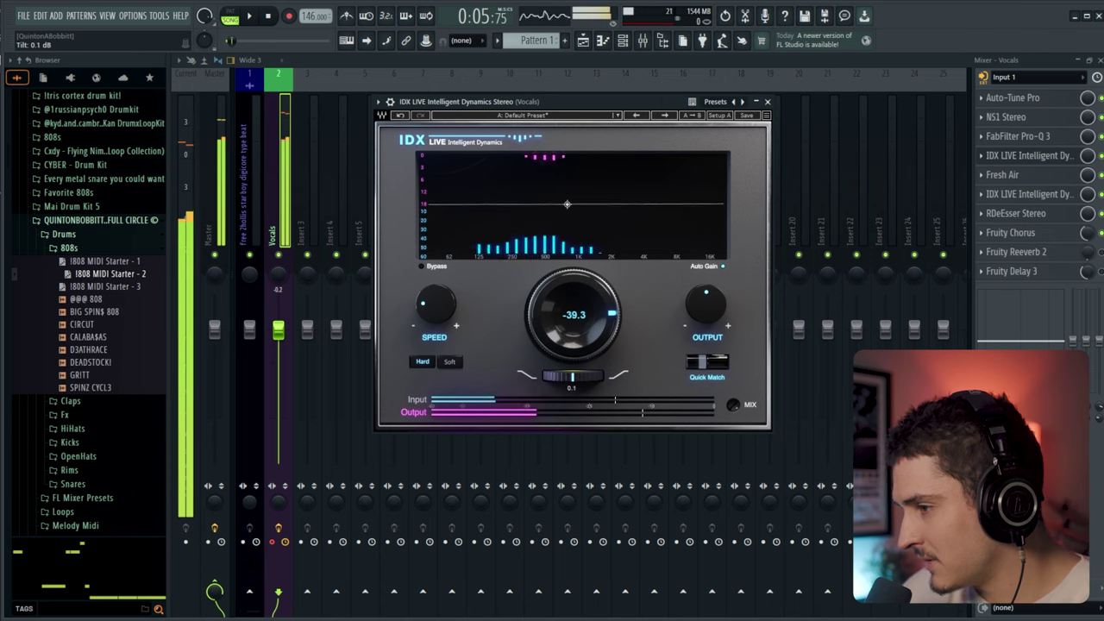
left_click(451, 361)
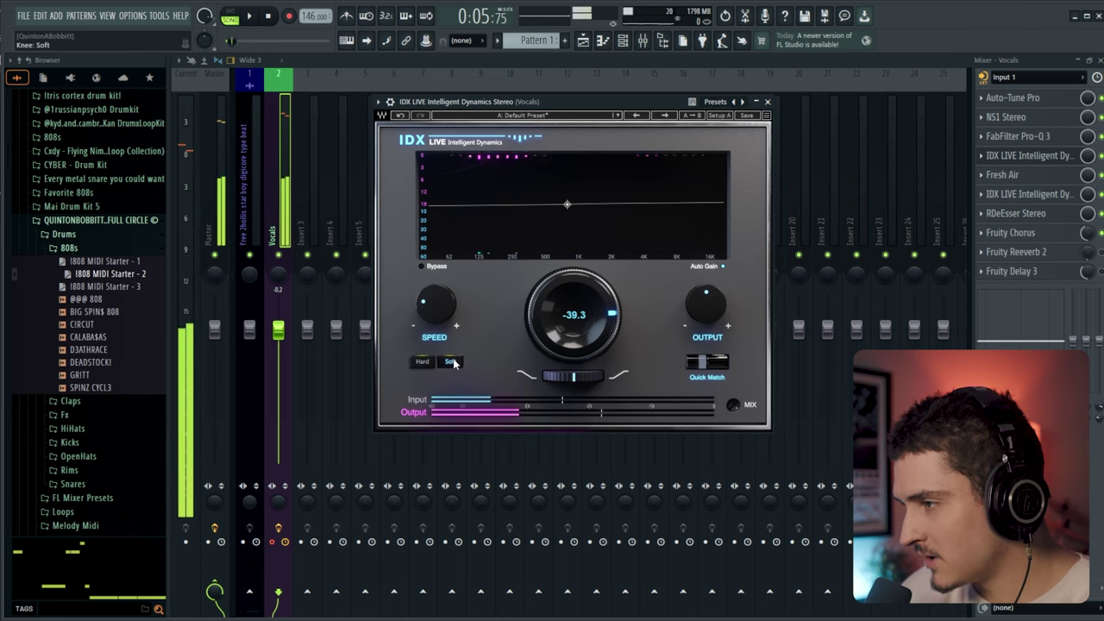
left_click(767, 102)
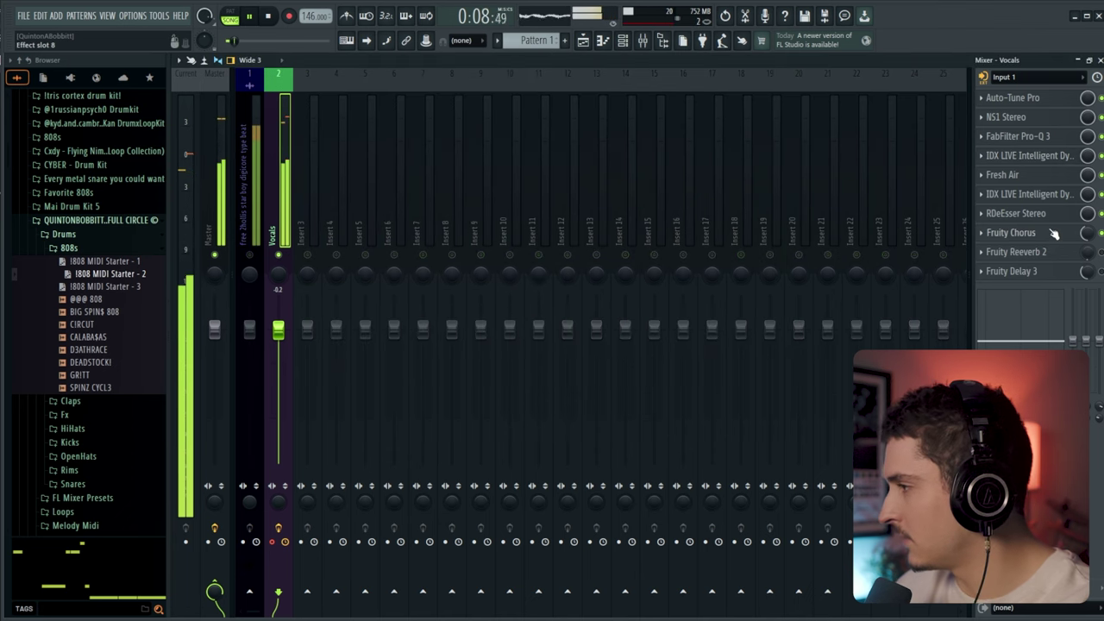
Step: Flatten the IDX LIVE tilt toward 0 dB and lower the threshold to -24.5 dB
left_click(1033, 195)
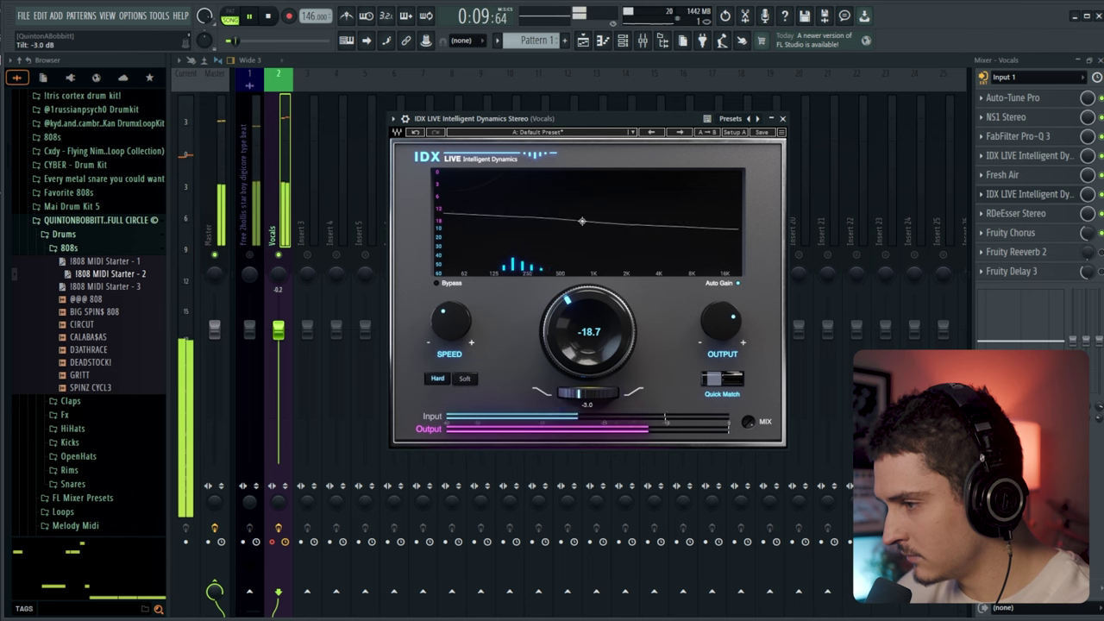
left_click_drag(566, 392, 584, 392)
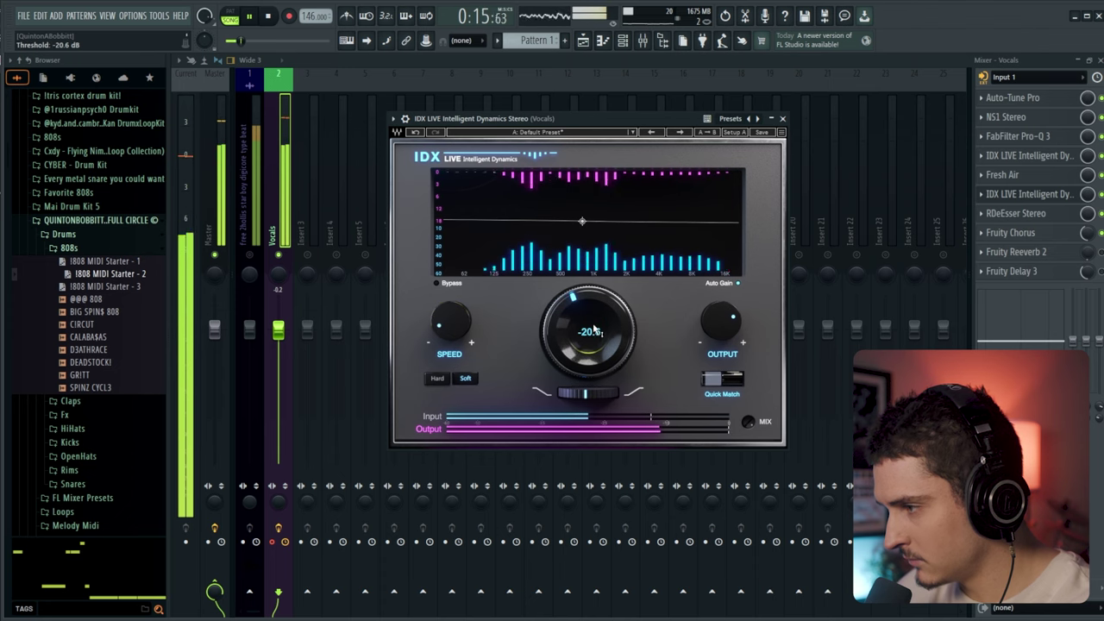
left_click_drag(594, 329, 588, 288)
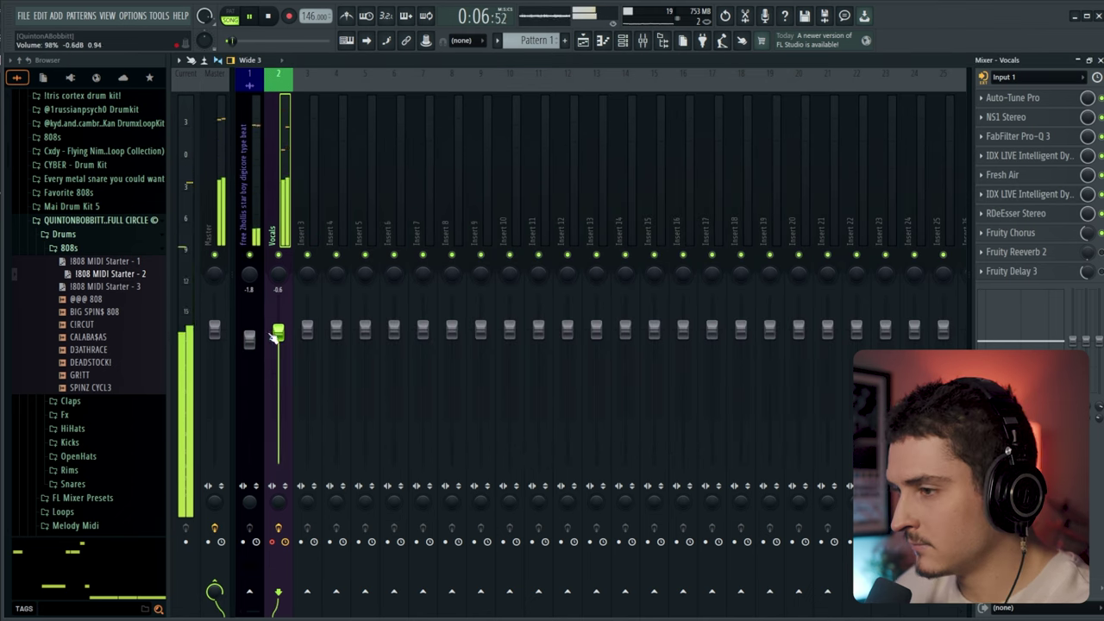
Step: Lower the beat's insert 1 fader to -1.8 dB and show the Vocals insert's effect chain
left_click_drag(250, 328, 256, 342)
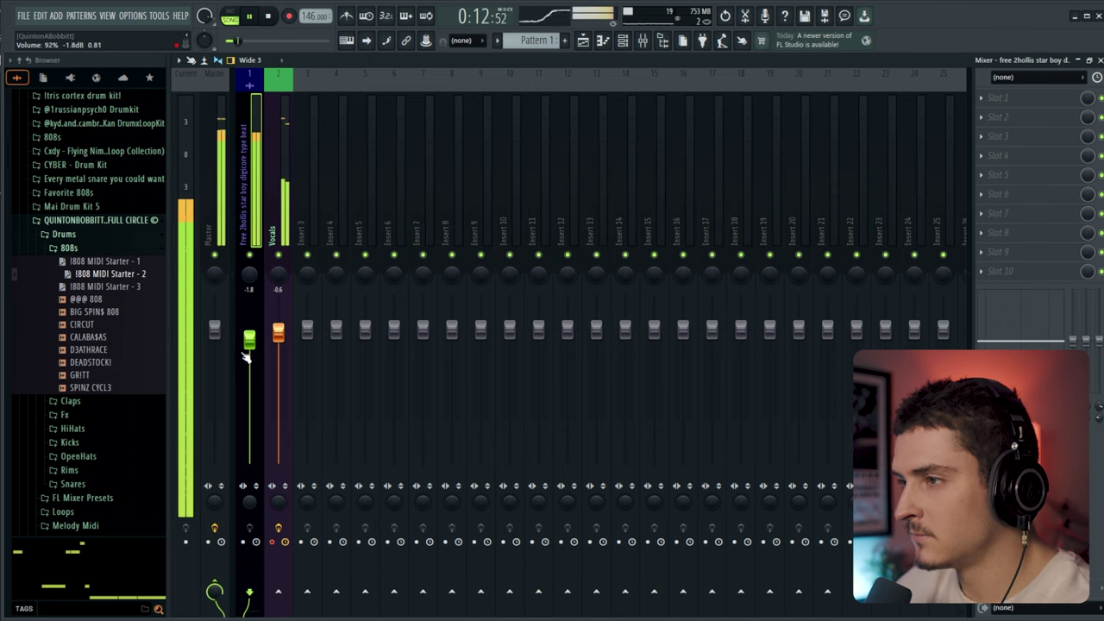
left_click(282, 248)
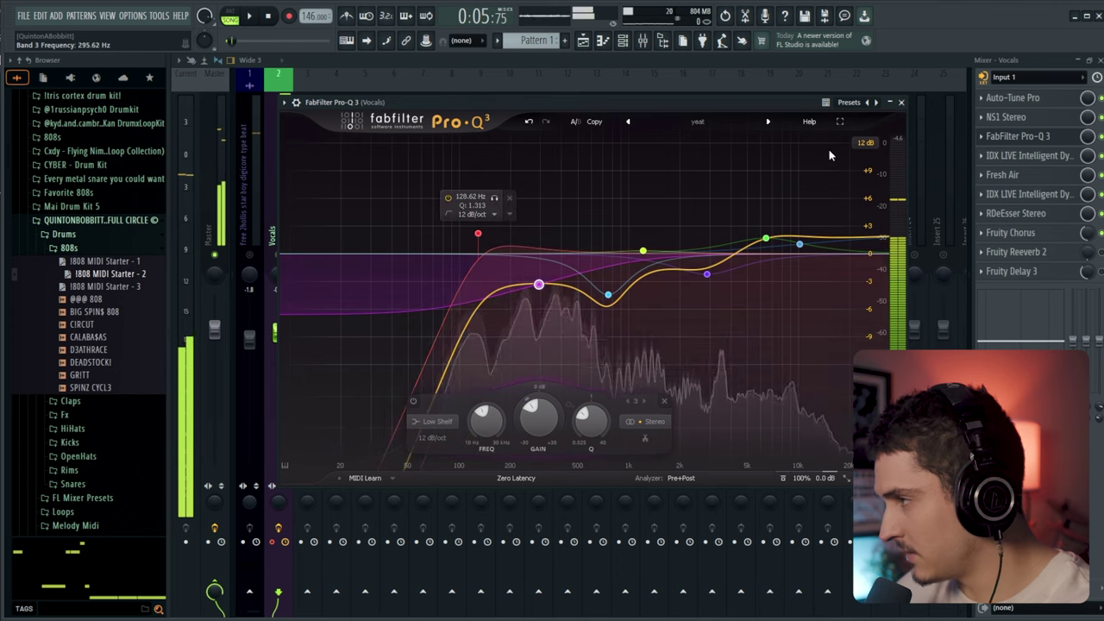
Step: Set the first Vocals IDX LIVE compressor's speed to 136 ms and close its window
left_click(1017, 155)
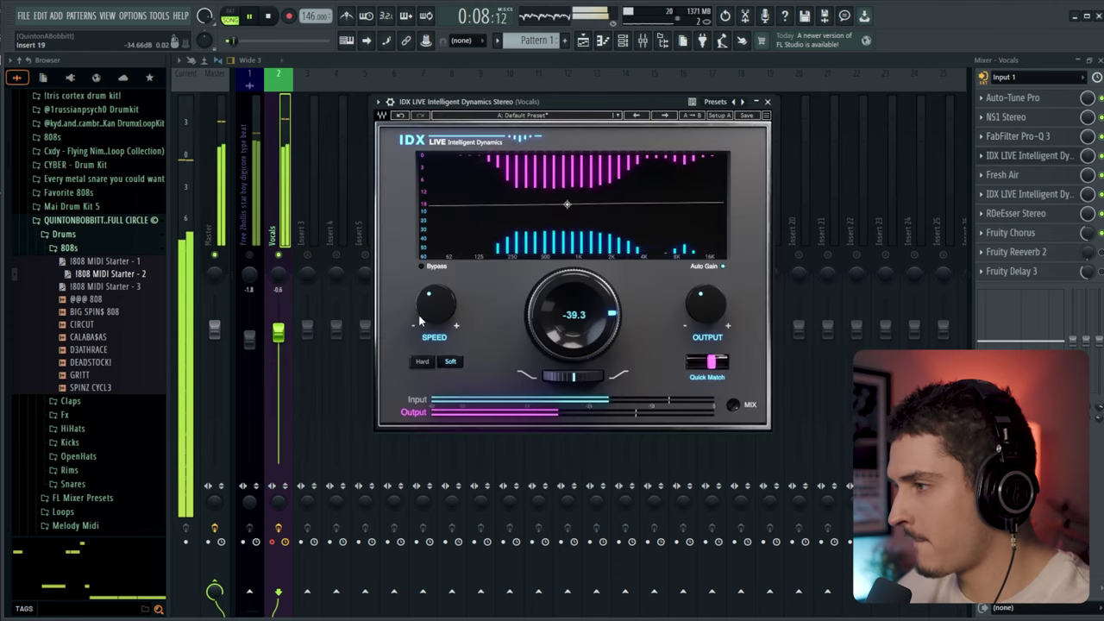
left_click_drag(420, 321, 455, 324)
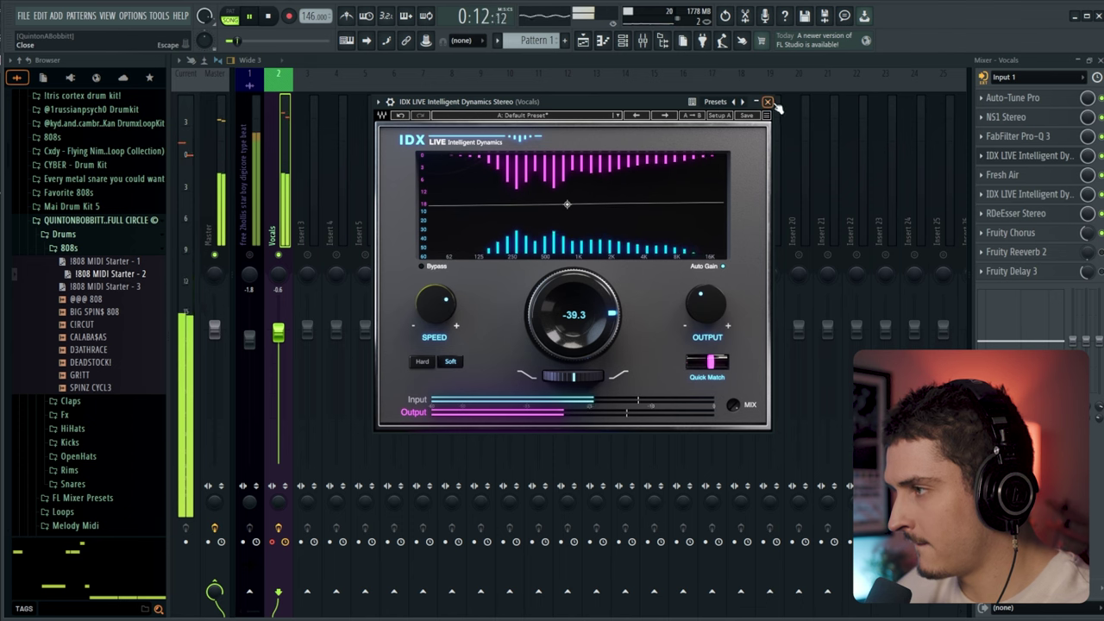
key("Escape")
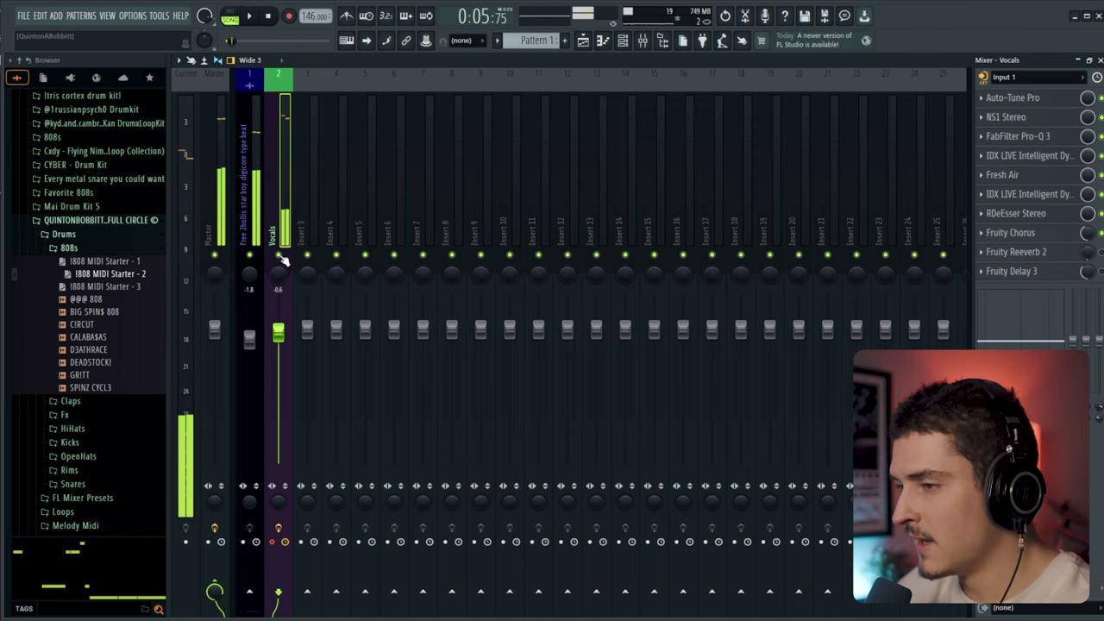
Step: Solo the Vocals insert and briefly check the first IDX LIVE compressor
right_click(278, 255)
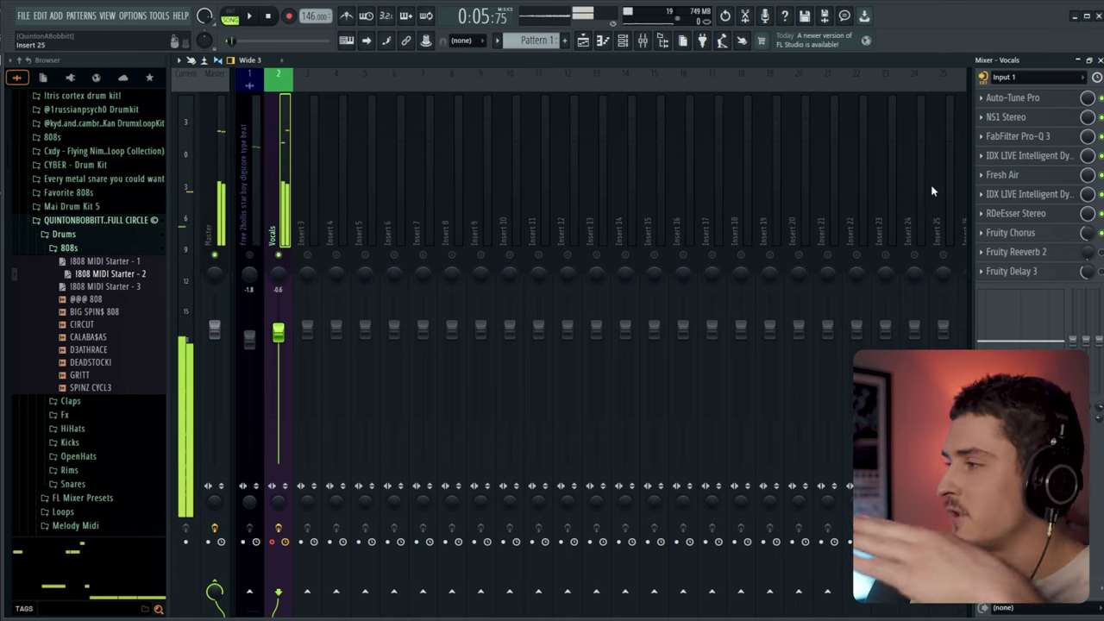
left_click(1009, 156)
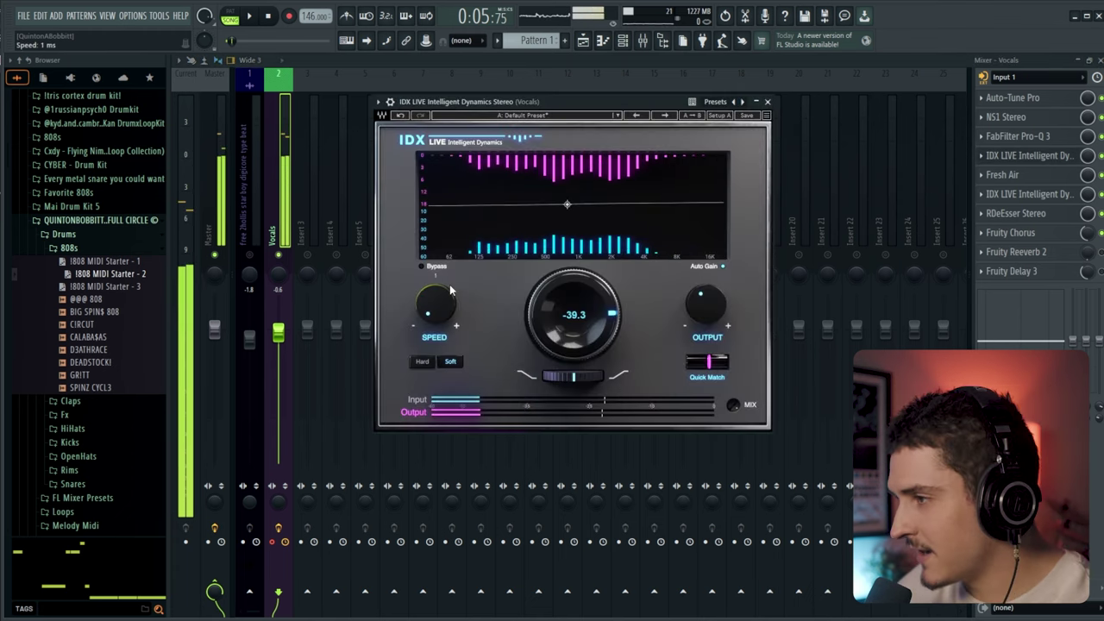
left_click(767, 101)
Step: Tilt the second IDX LIVE compressor about 1.1 dB toward the highs, then recentre the tilt
left_click(1018, 194)
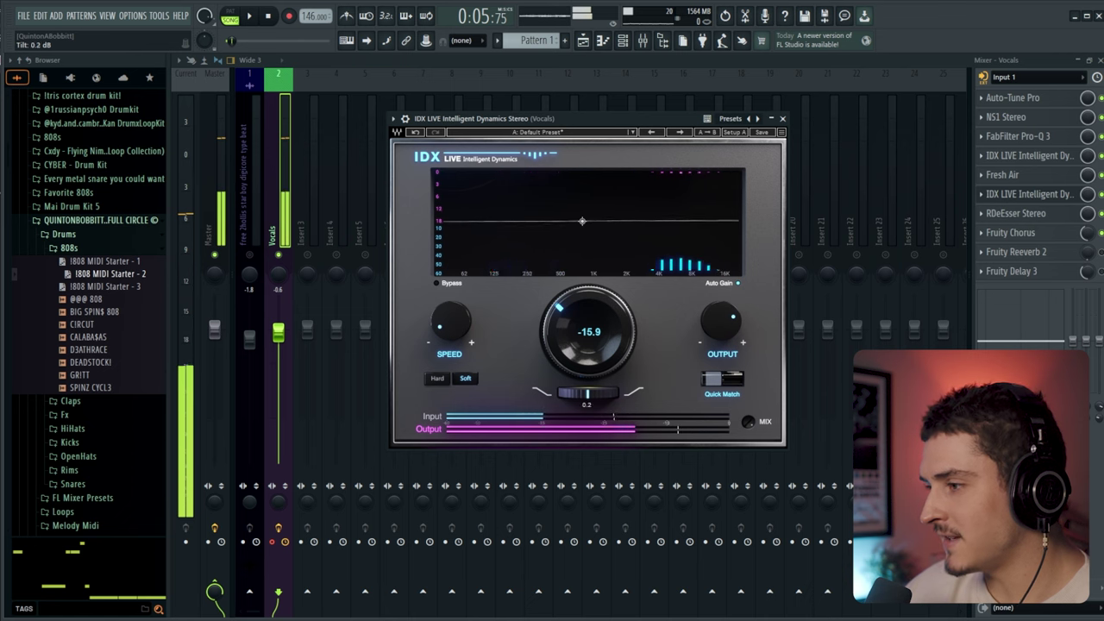
left_click_drag(587, 402, 591, 402)
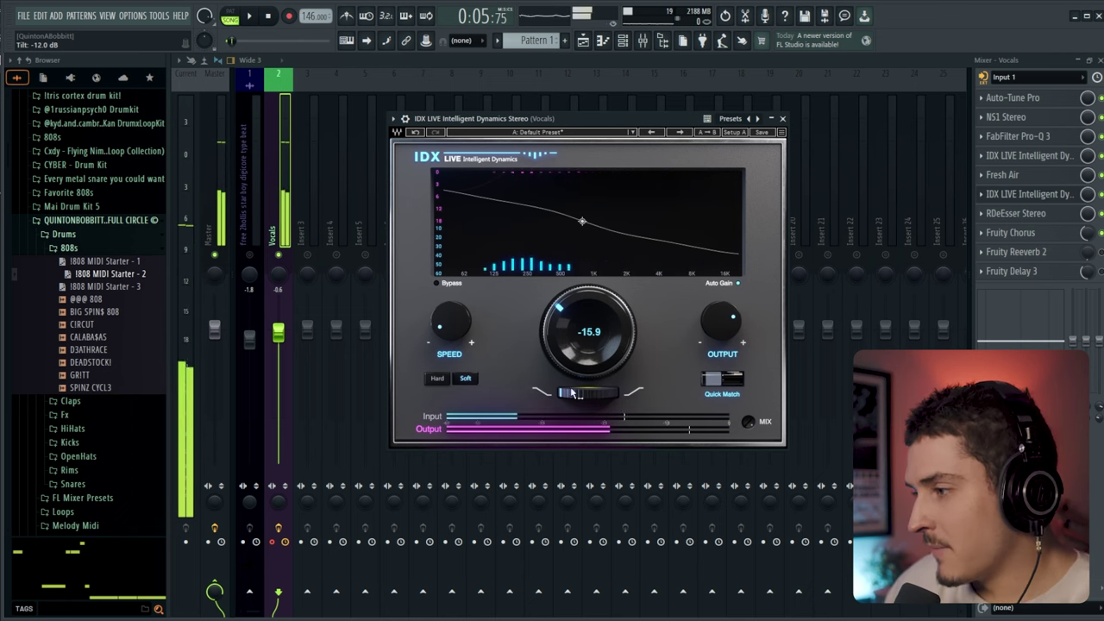
left_click_drag(587, 393, 571, 412)
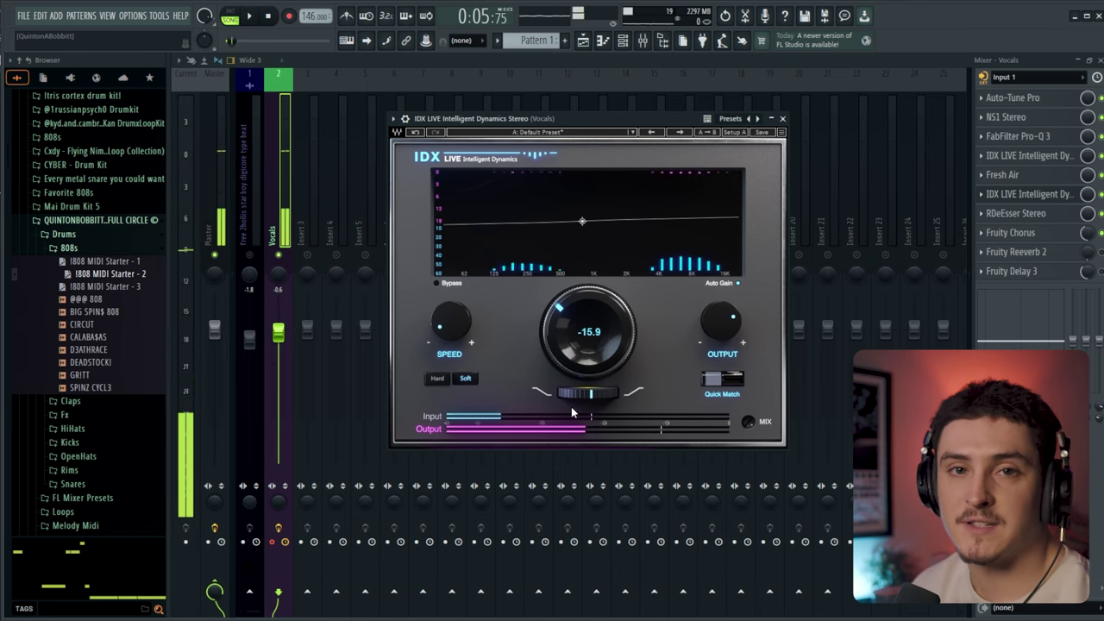
left_click(782, 118)
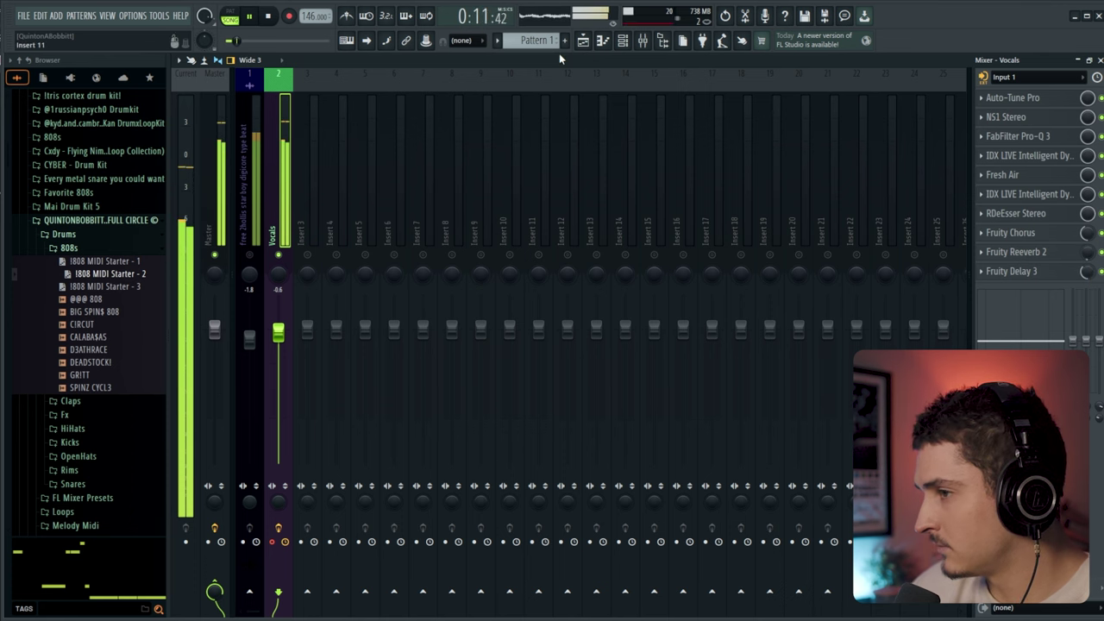
Step: Unsolo the Vocals insert so all mixer inserts play again
right_click(281, 252)
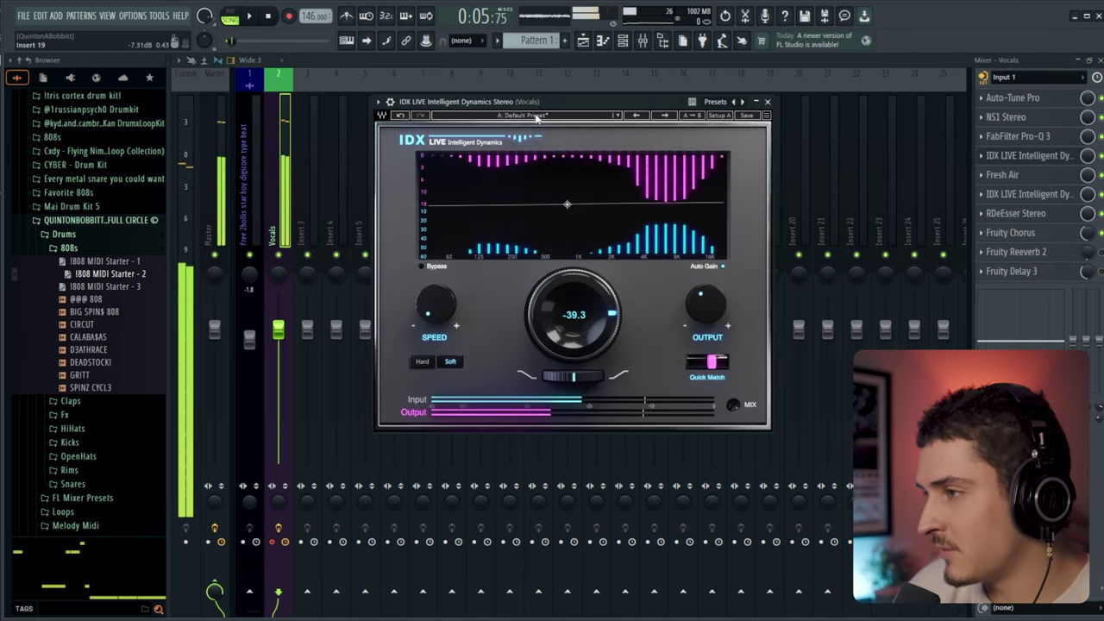
left_click(535, 115)
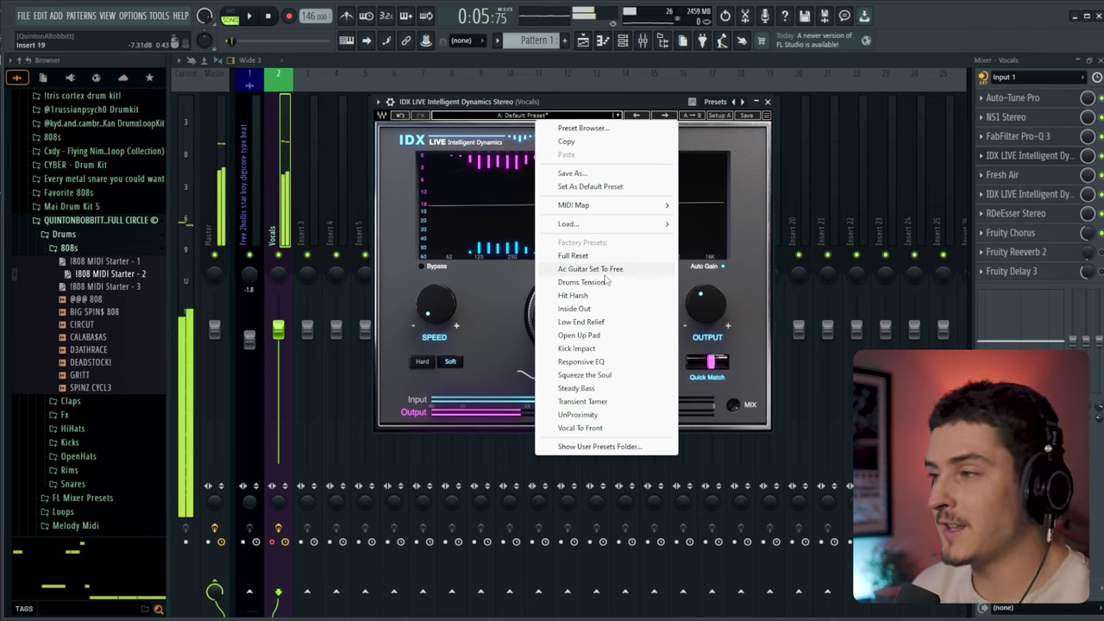
key("Escape")
key("Escape")
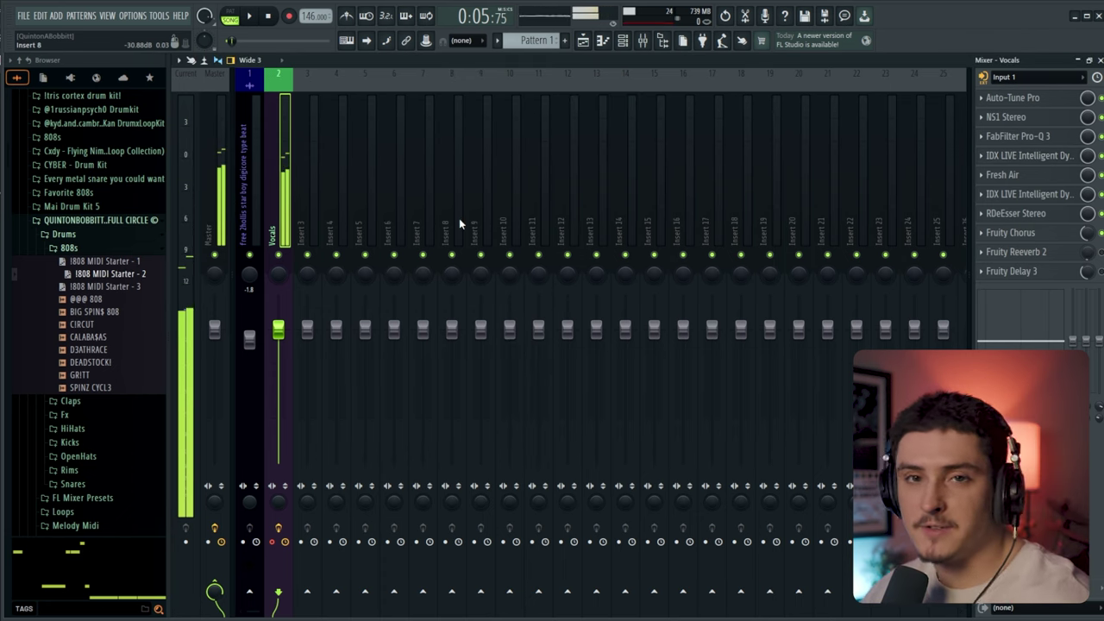
Step: Switch to the Playlist showing the beat and vocal takes on Tracks 2 and 3
key("F5")
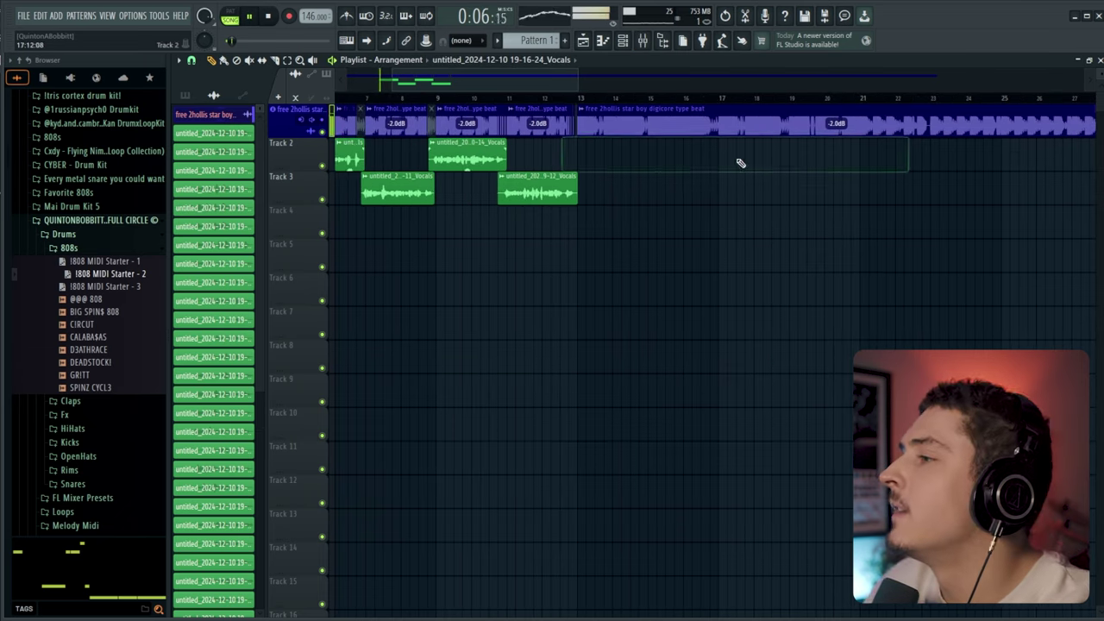
Step: Record a long freestyle onto Track 2 over the beat, following it past bar 44
scroll(587, 99, "down", 1)
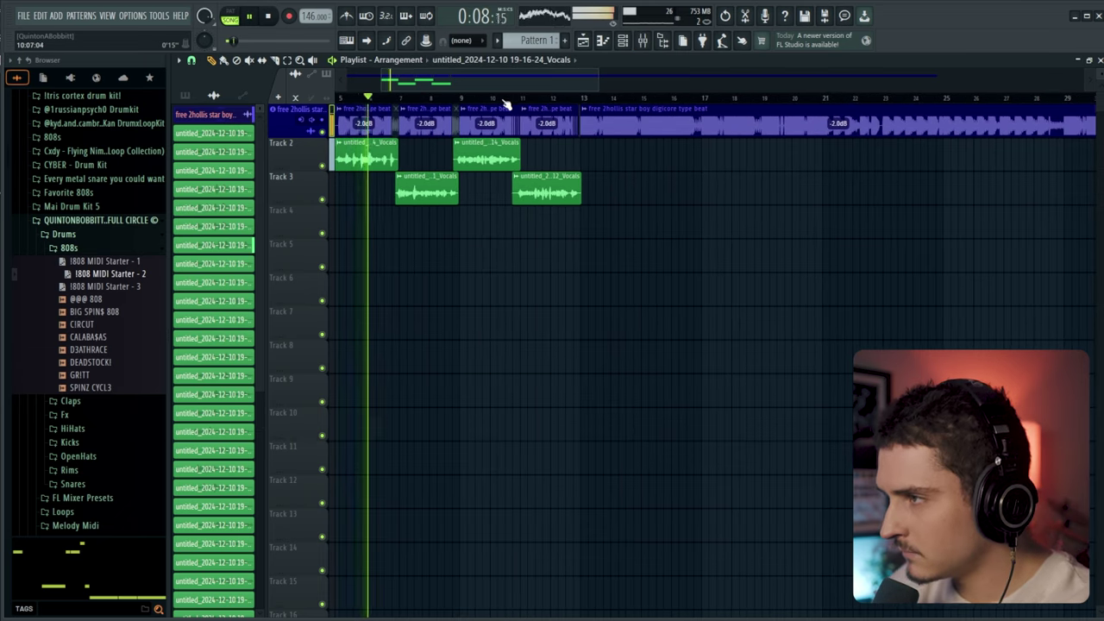
scroll(509, 96, "down", 1)
scroll(512, 88, "left", 1)
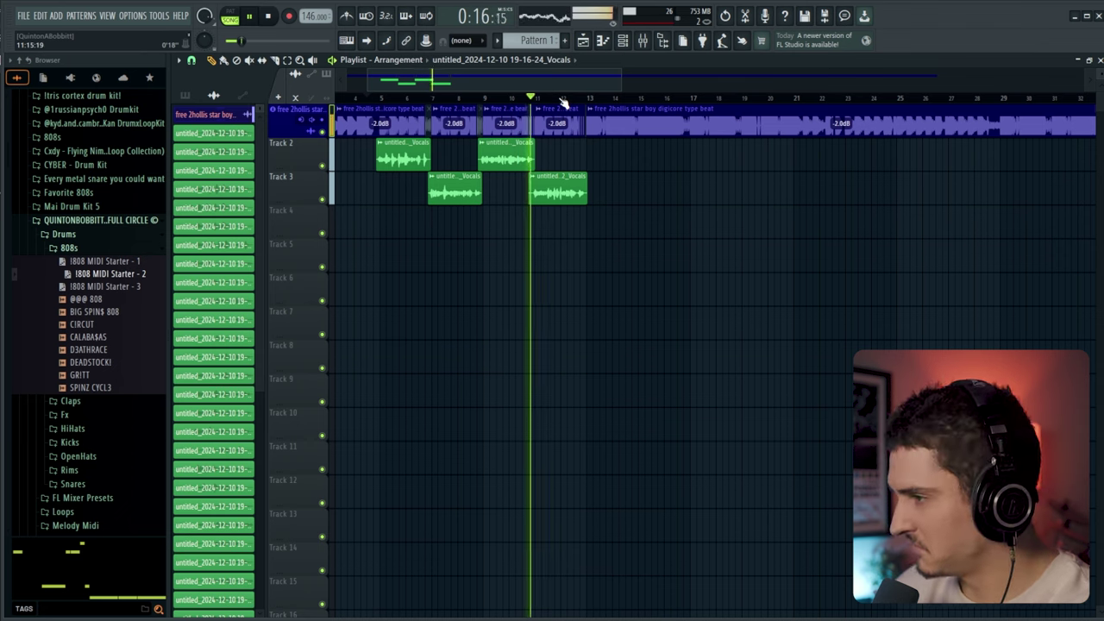
scroll(590, 102, "up", 2)
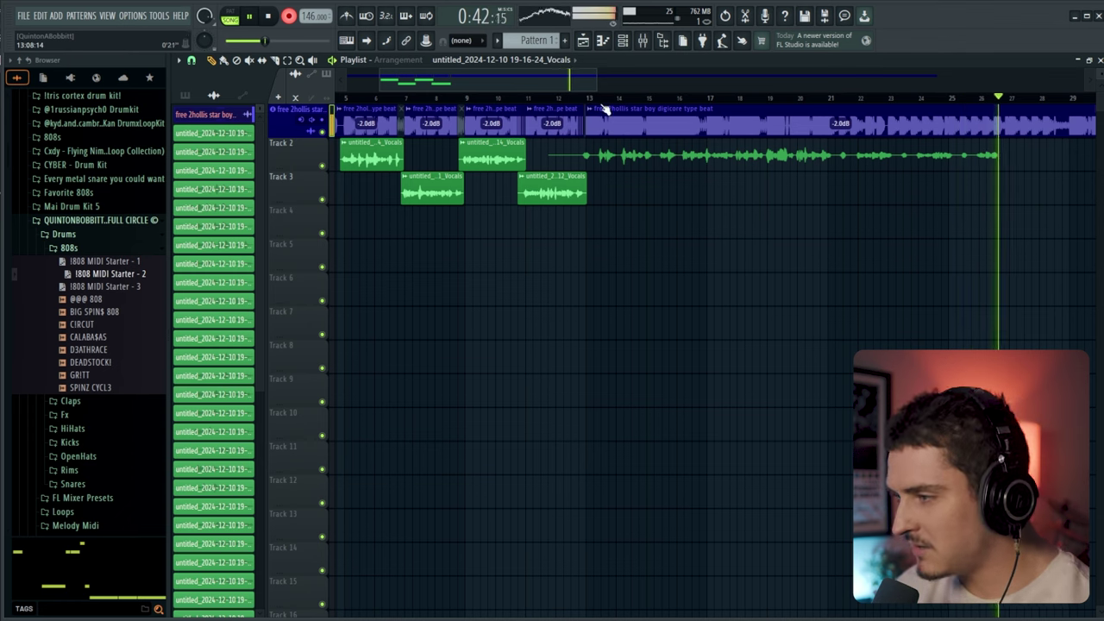
left_click_drag(517, 87, 633, 81)
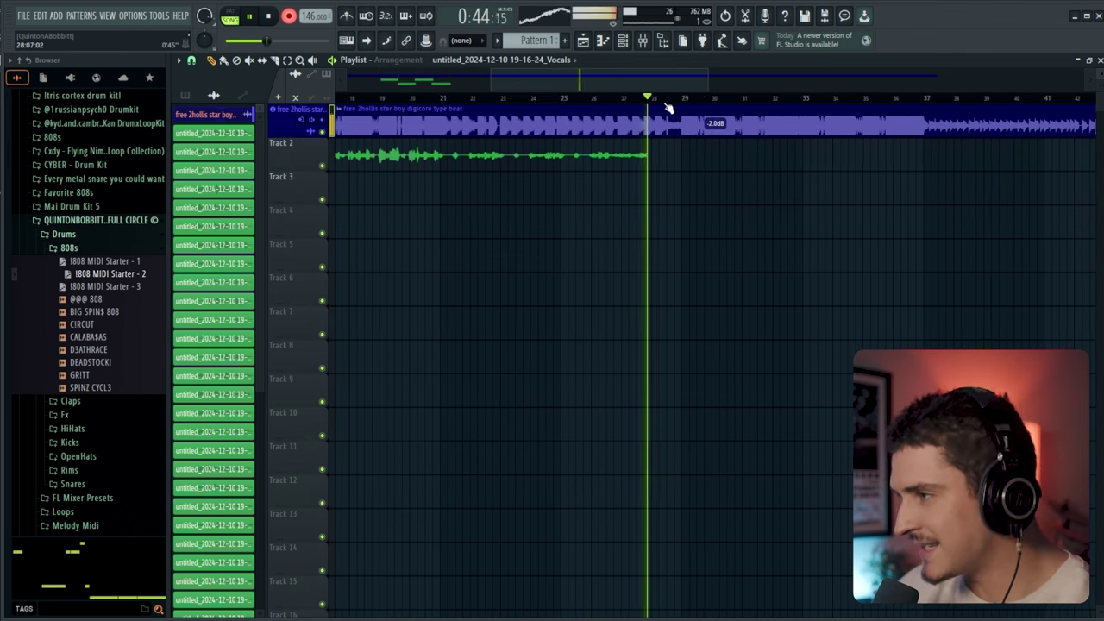
scroll(675, 105, "up", 1)
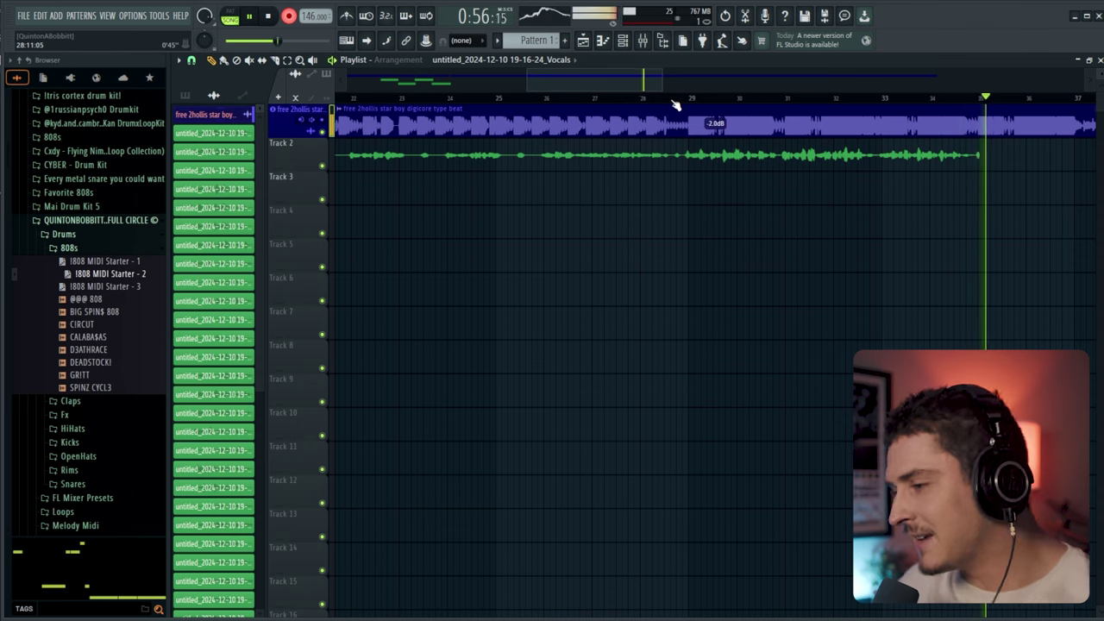
left_click_drag(620, 81, 671, 103)
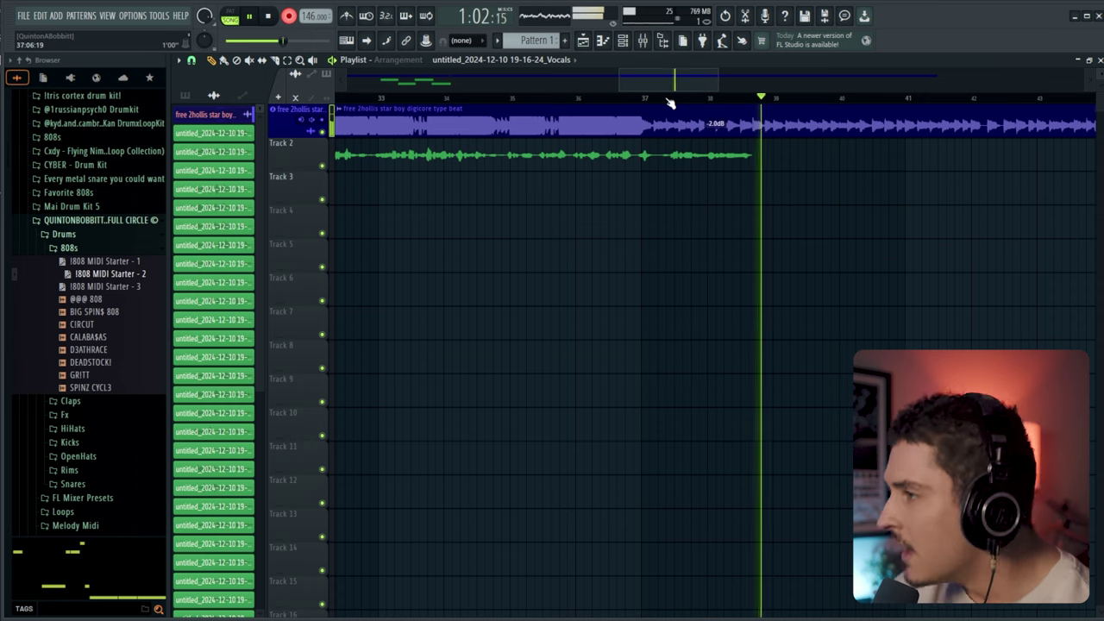
left_click_drag(670, 81, 697, 81)
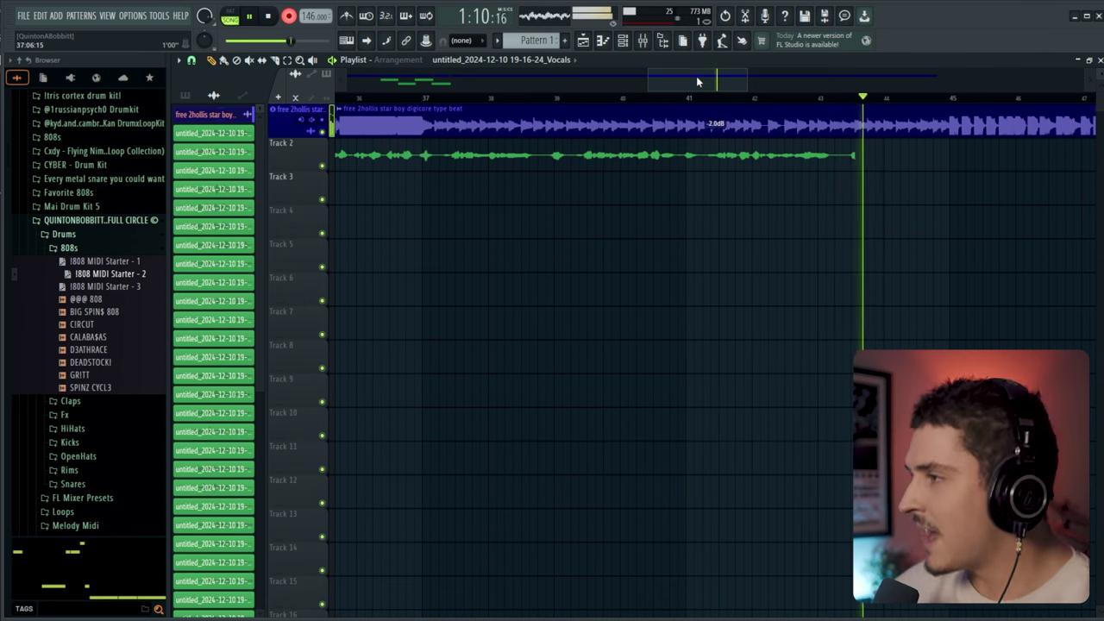
left_click_drag(715, 79, 740, 79)
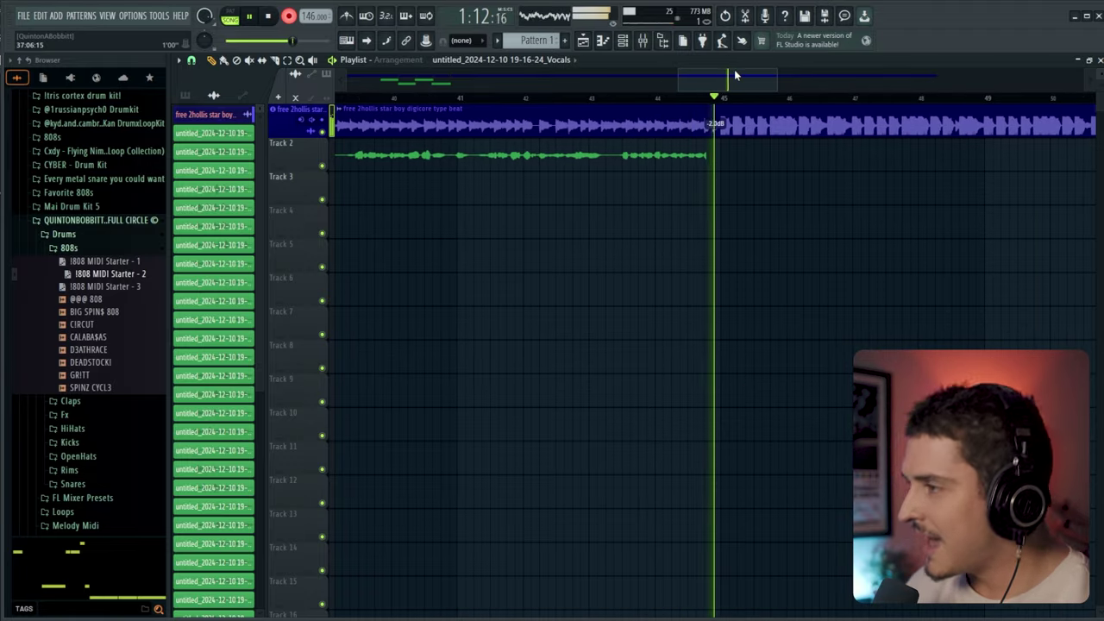